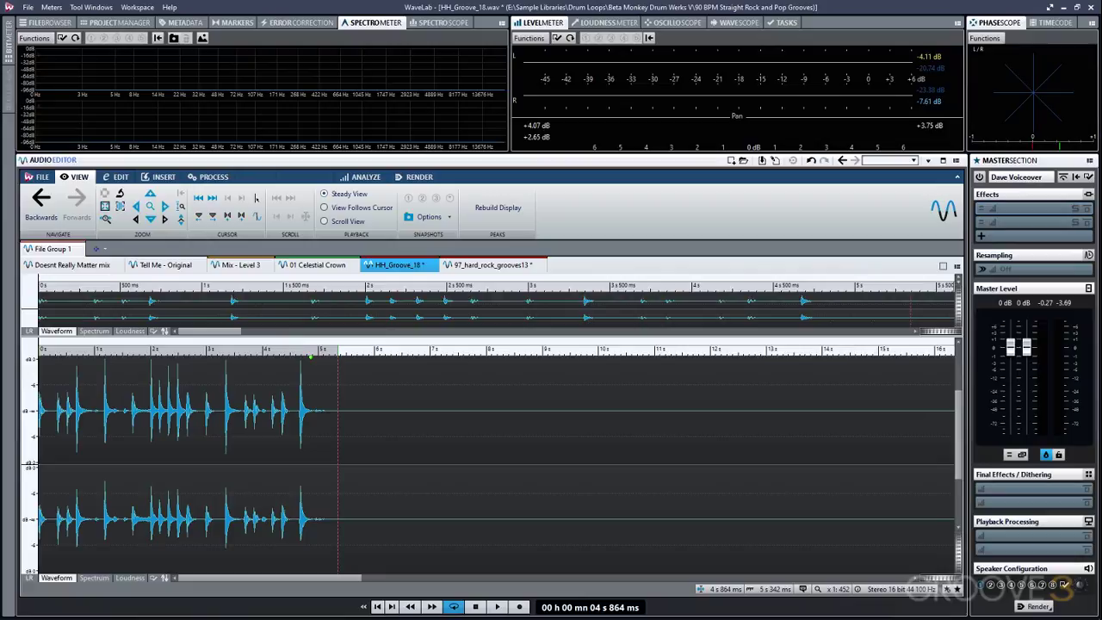
- Set the cursor in the HH_Groove_18 waveform around 5 seconds and zoom in horizontally
click(228, 366)
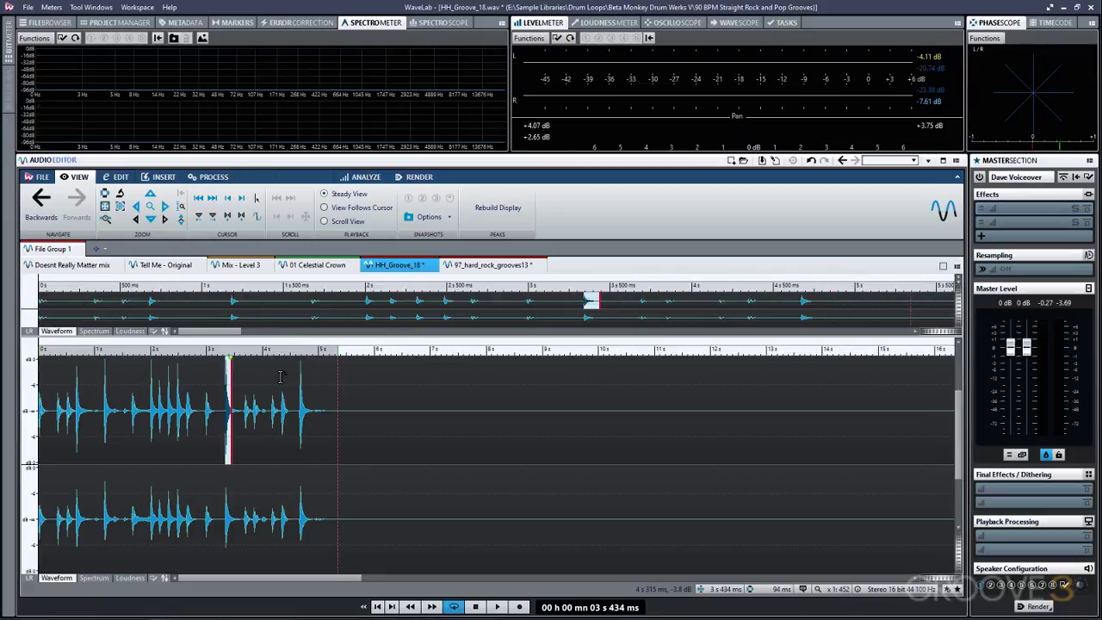
click(186, 405)
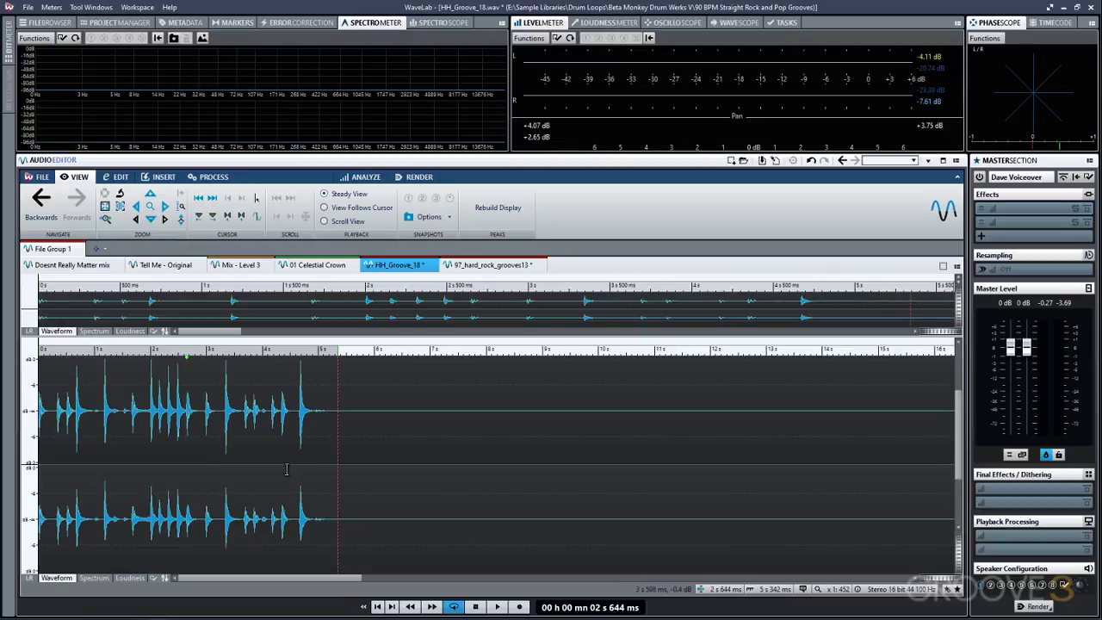
click(320, 520)
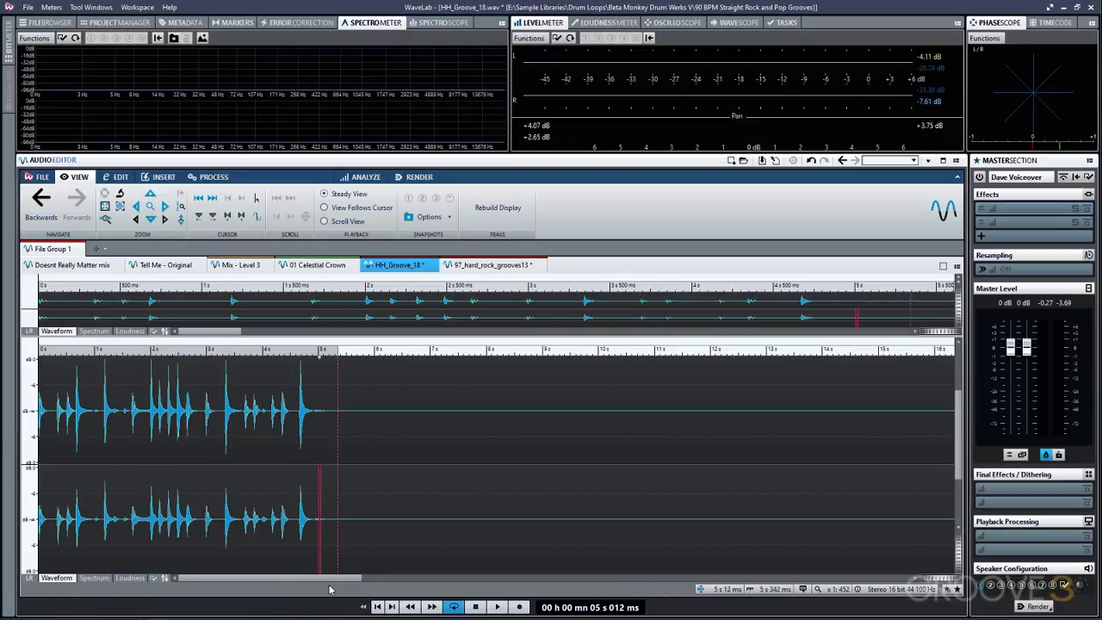
scroll(252, 489, up, 3)
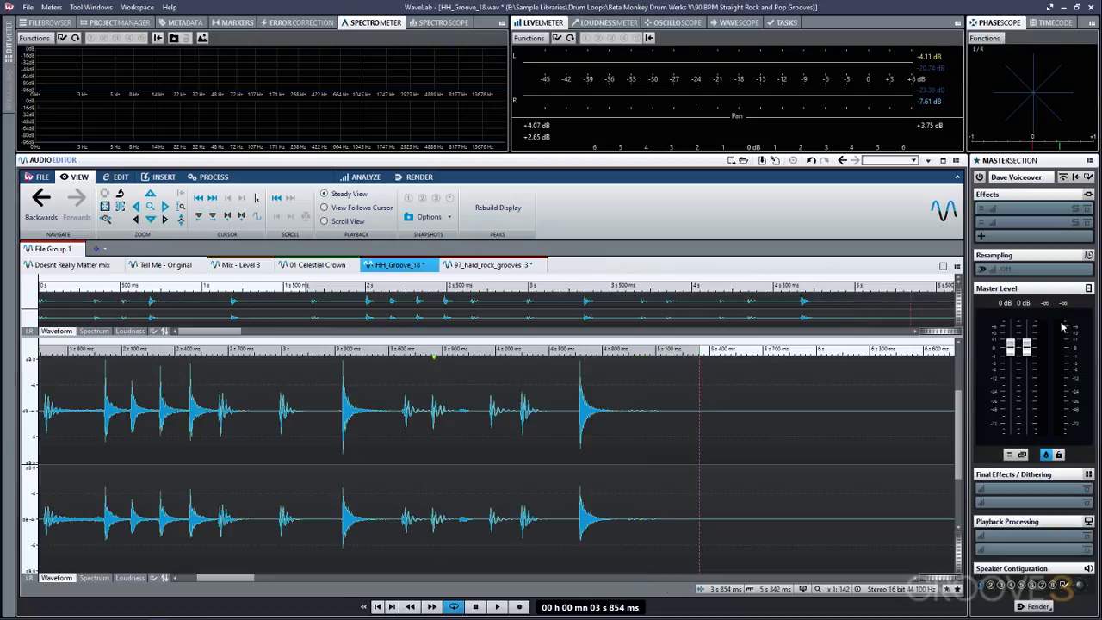
- Flip between the 97_hard_rock_grooves13 and HH_Groove_18 files, ending on HH_Groove_18
click(491, 265)
click(400, 265)
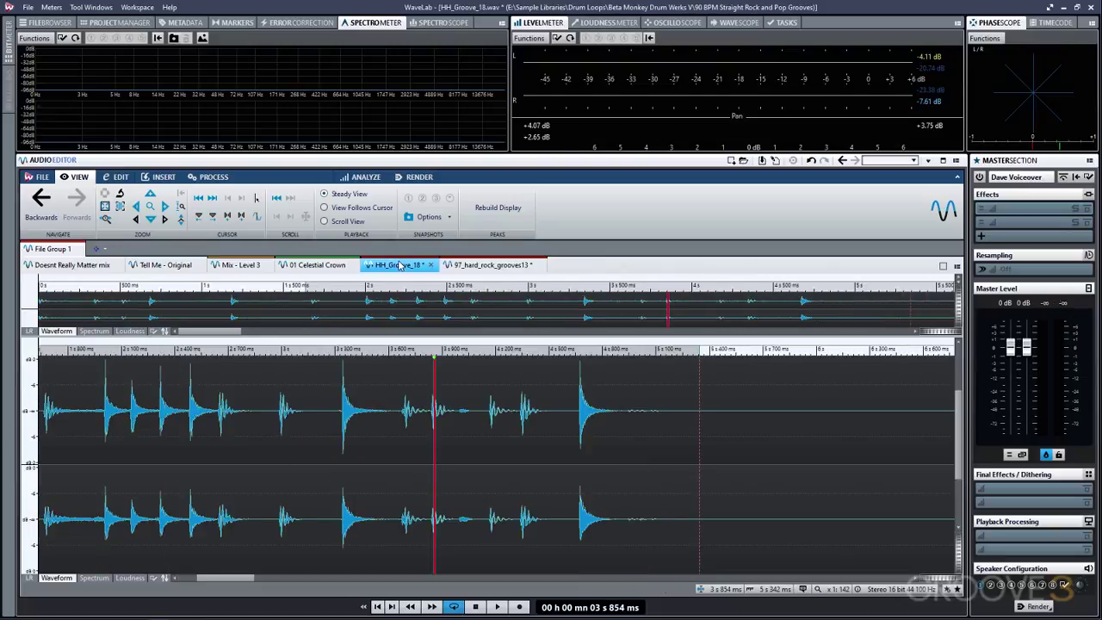
click(491, 265)
click(398, 265)
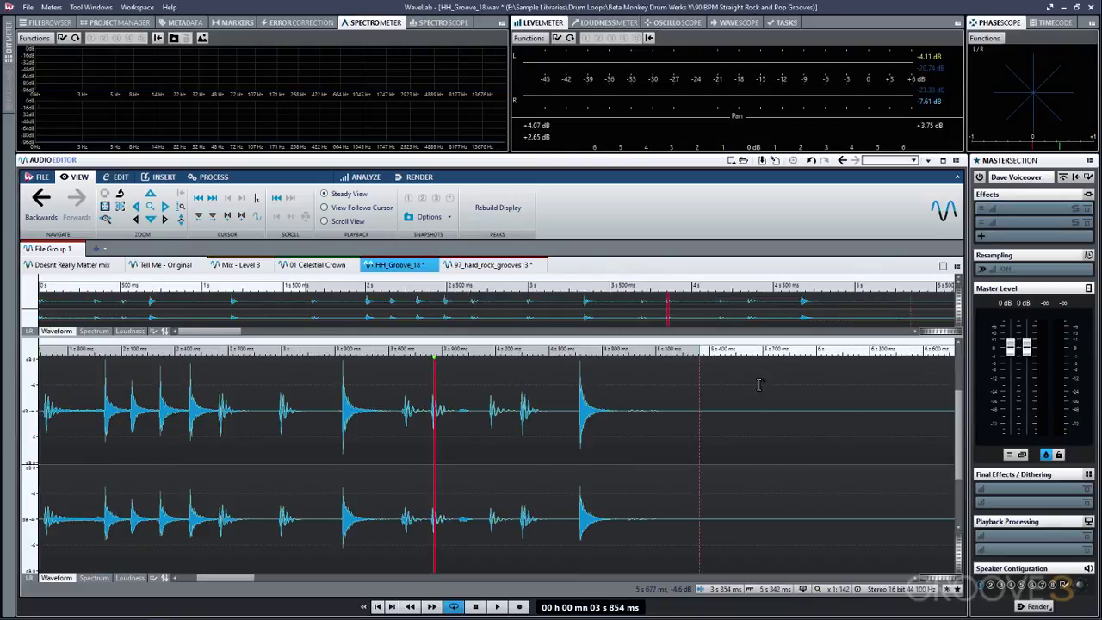
- Play HH_Groove_18 from its start, switch to 97_hard_rock_grooves13 mid-playback, then stop
click(376, 607)
key(space)
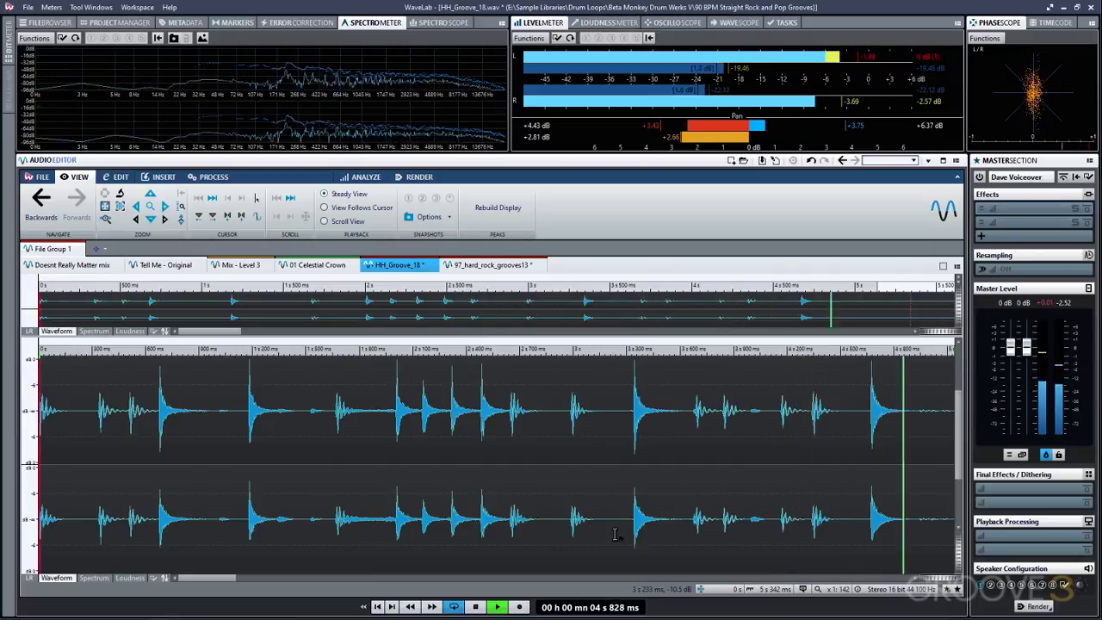
click(486, 266)
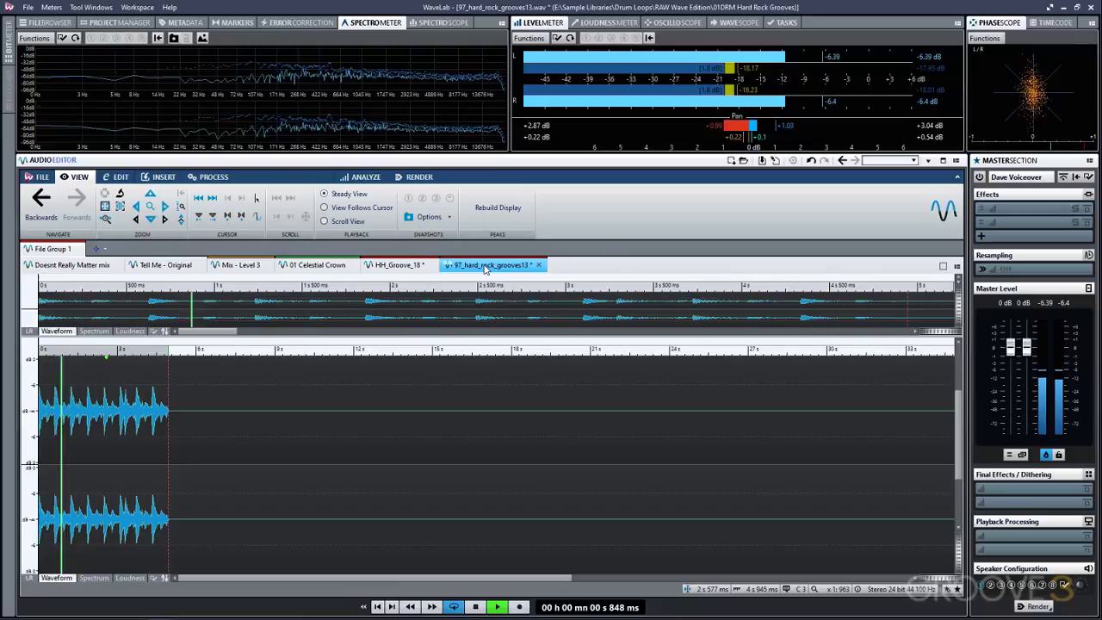
key(space)
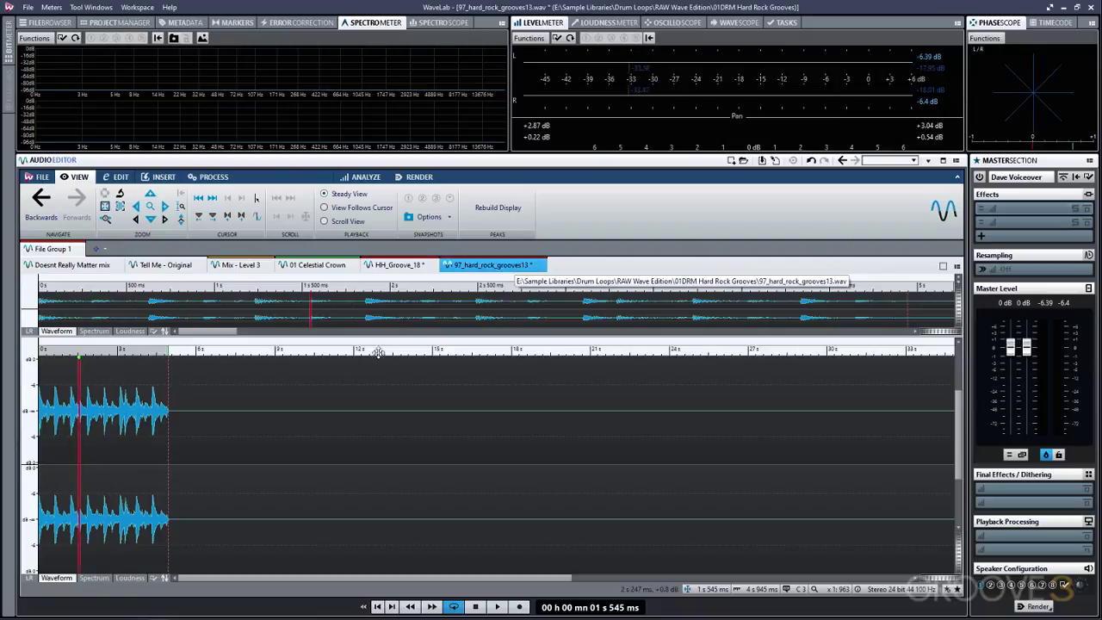
click(398, 265)
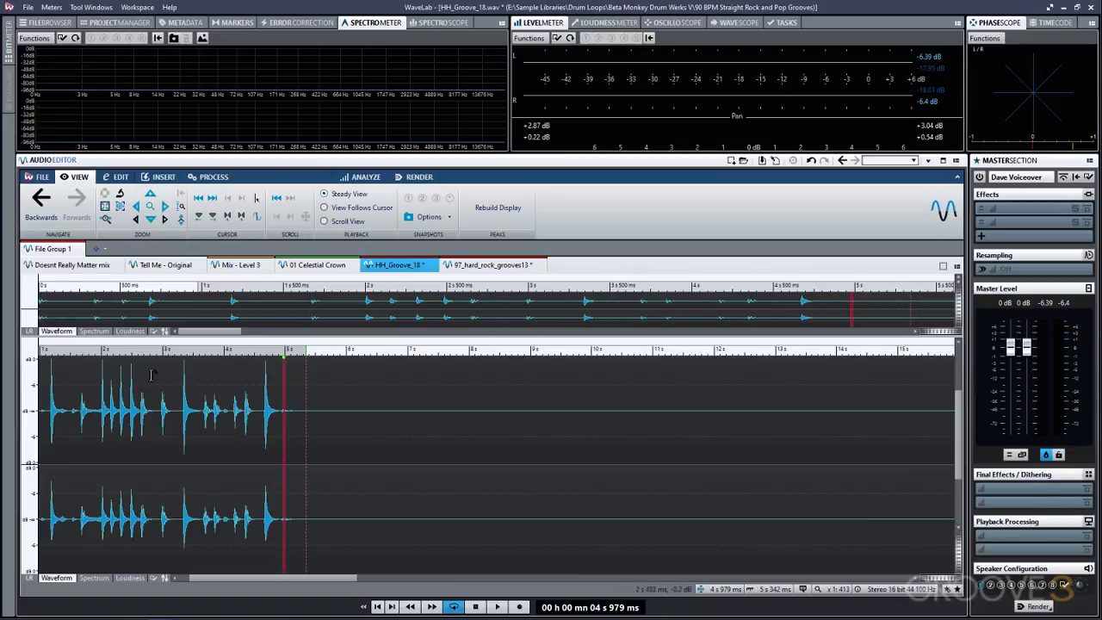
key(ctrl+Tab)
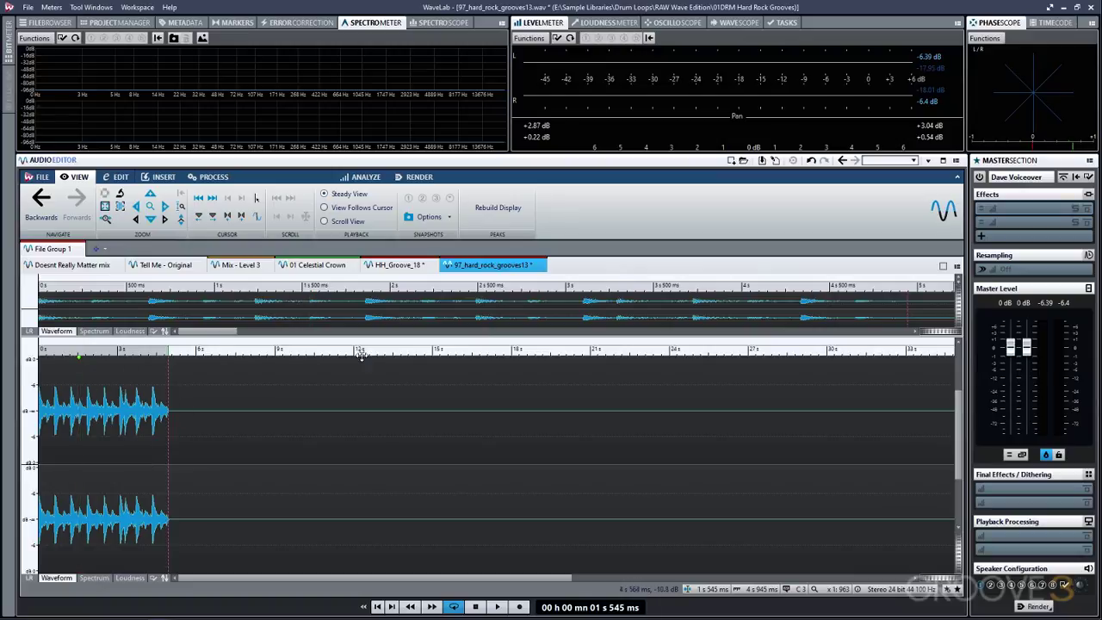
click(405, 265)
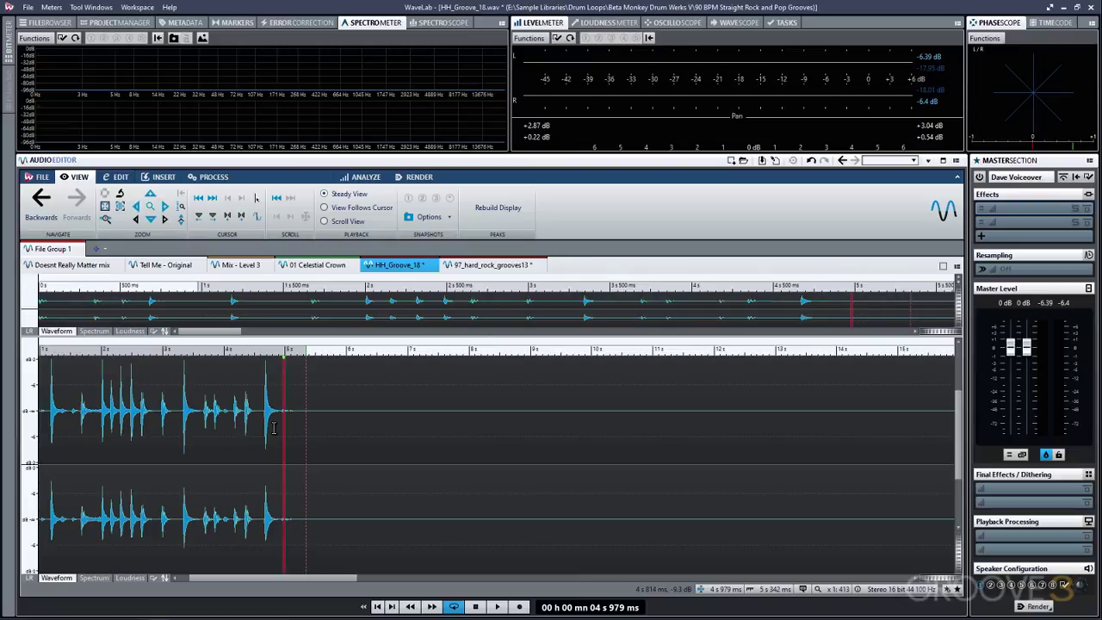
key(ctrl+Tab)
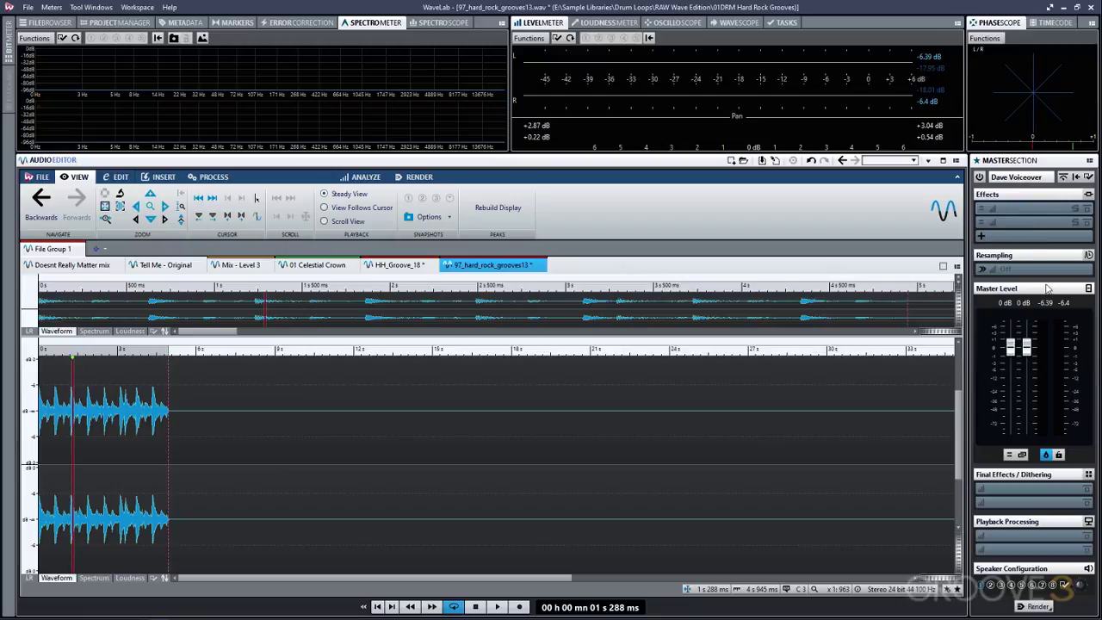
- Add PSP TripleMeter to a Master Section slot and play HH_Groove_18 to watch its meters
click(1044, 211)
mouse_move(1046, 207)
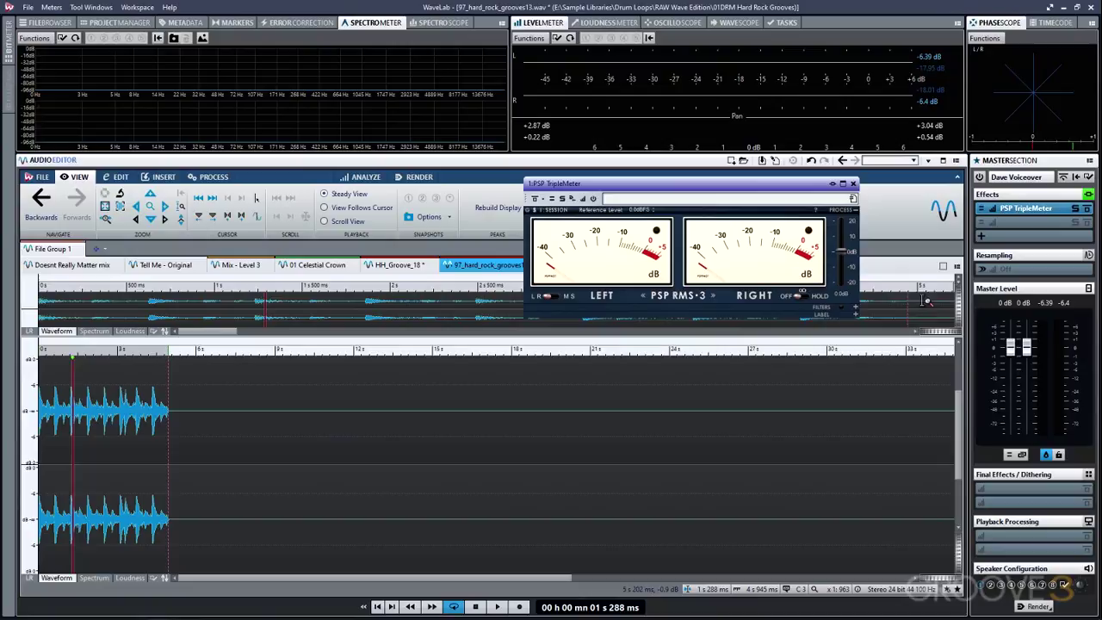
click(396, 265)
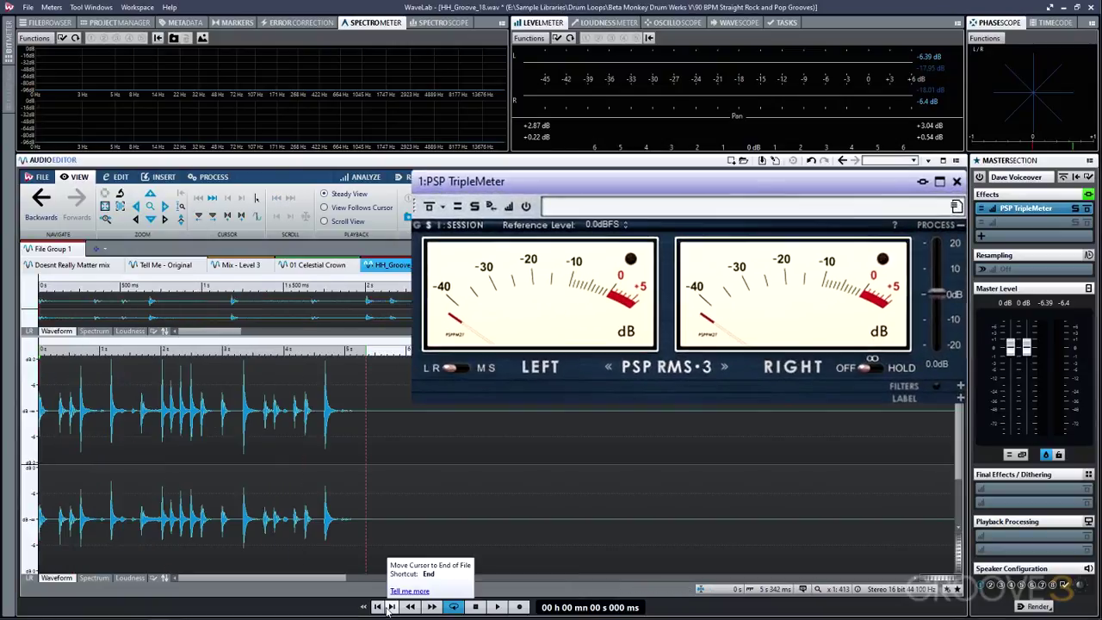
key(space)
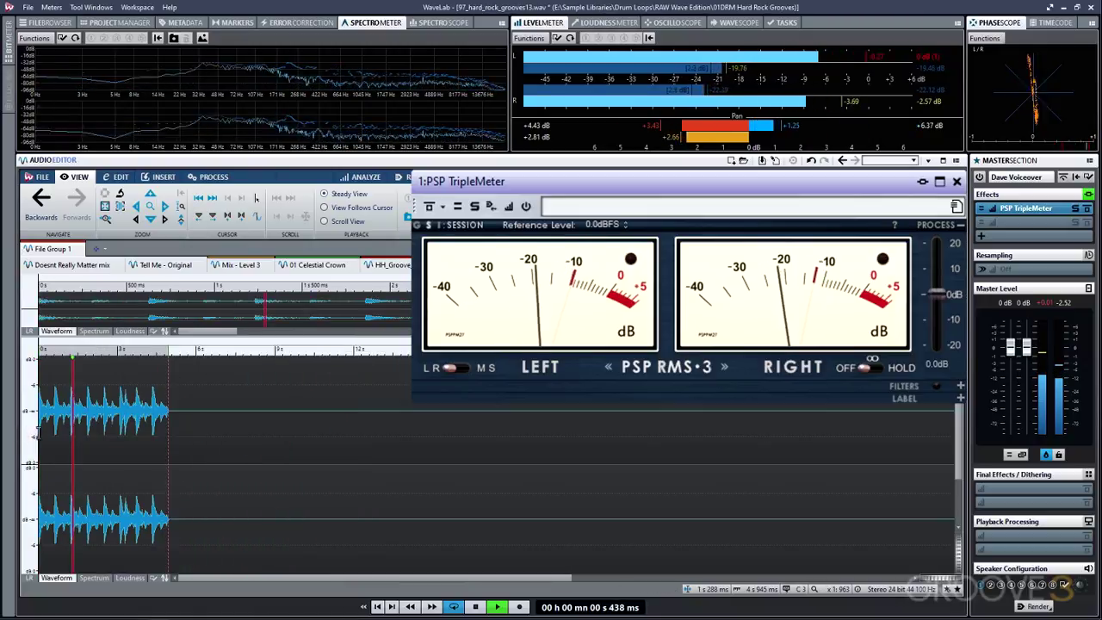
- Restart playback near the beginning and at a later hit, then stop around 0.9 seconds
click(48, 433)
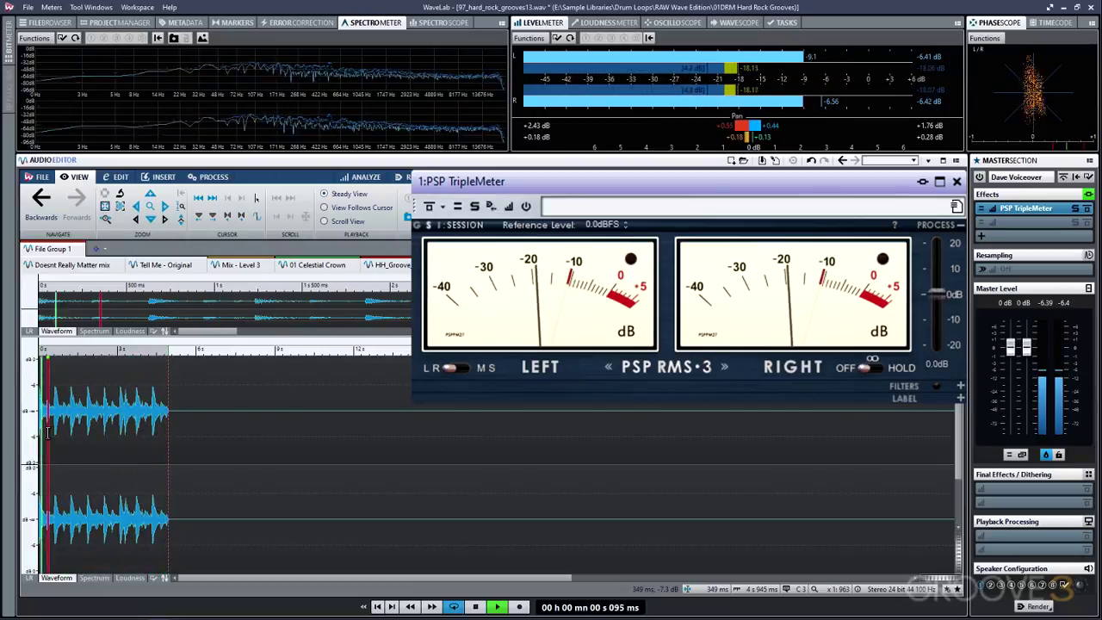
click(389, 264)
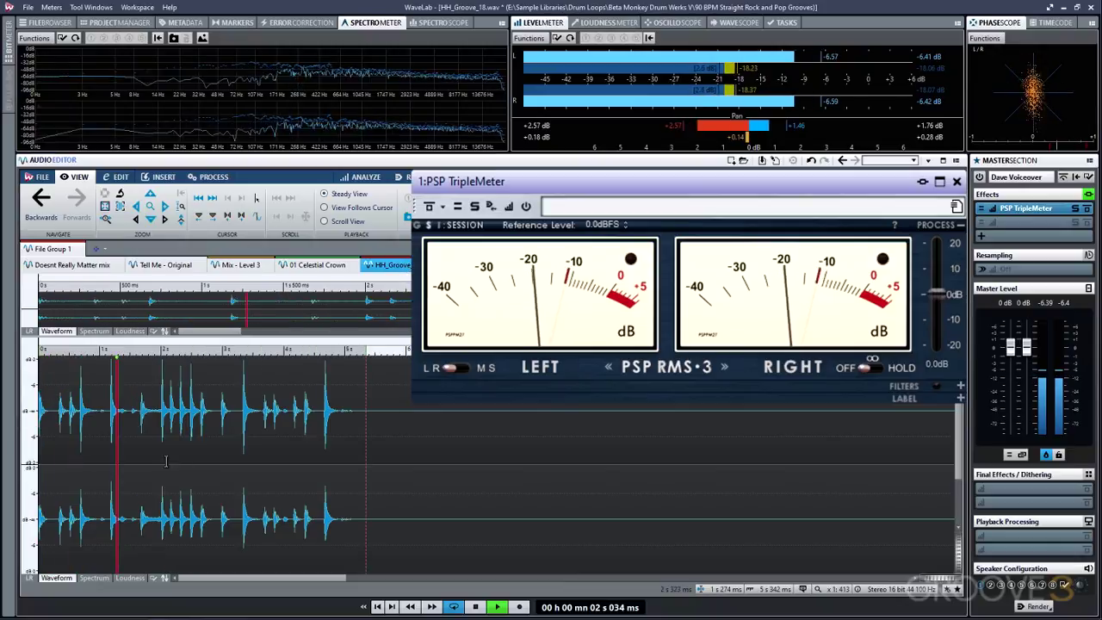
click(141, 458)
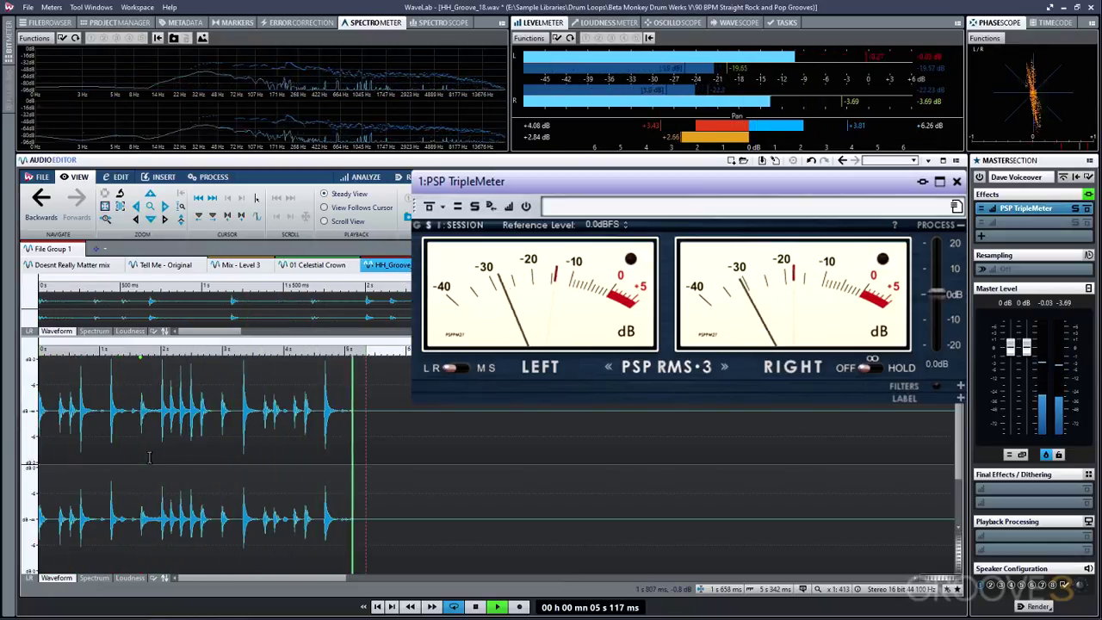
key(space)
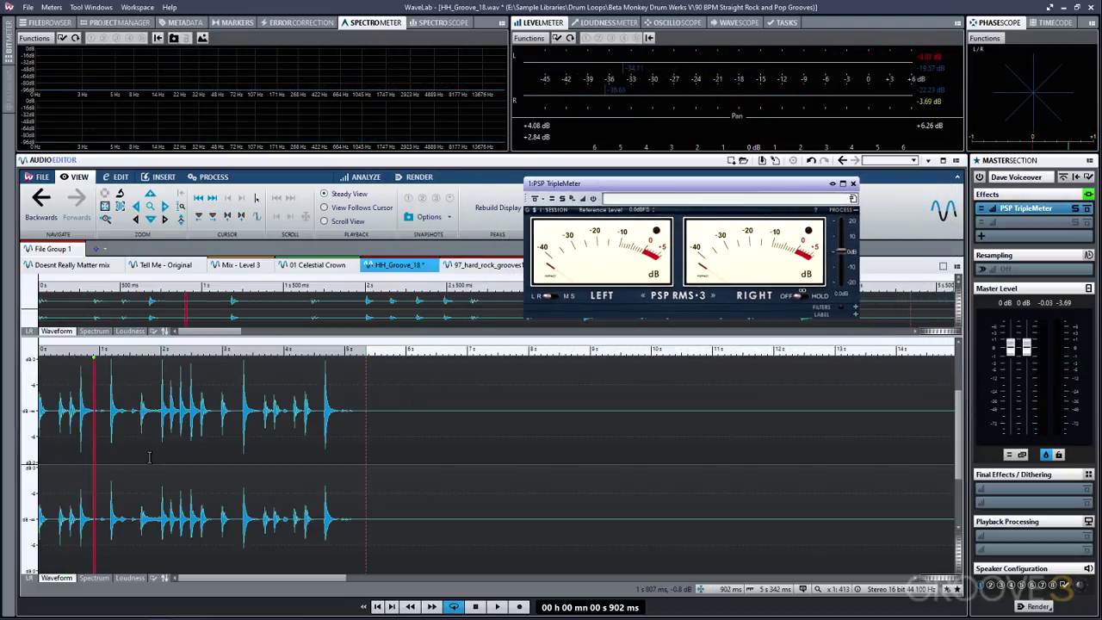
- Close the TripleMeter window and drum loops, then set the Mix - Level 3 position to 18 seconds
click(853, 184)
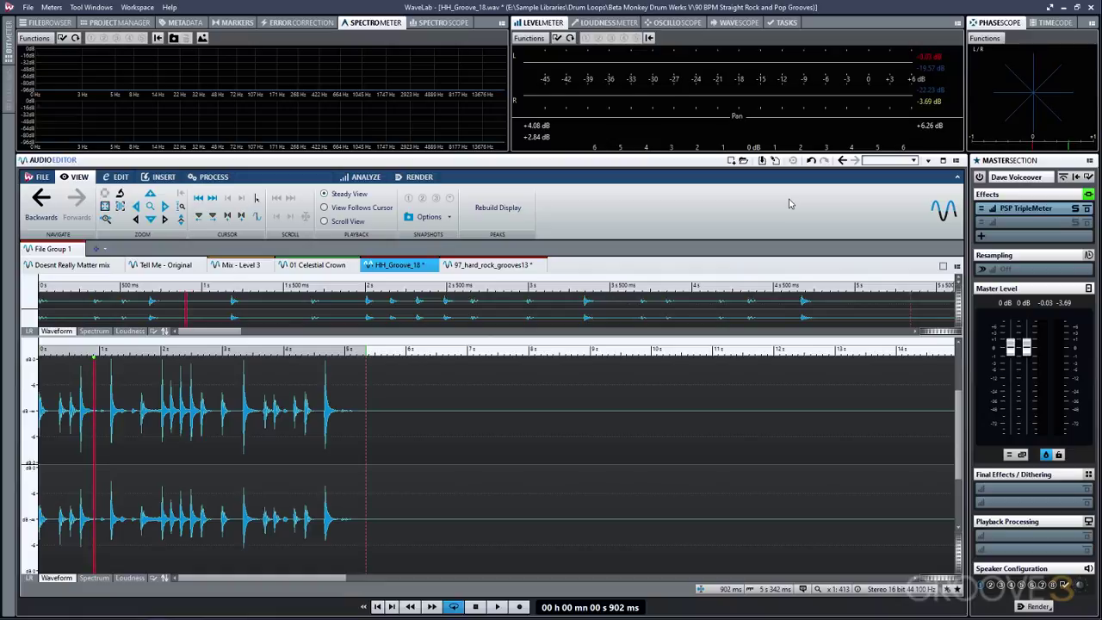
click(788, 204)
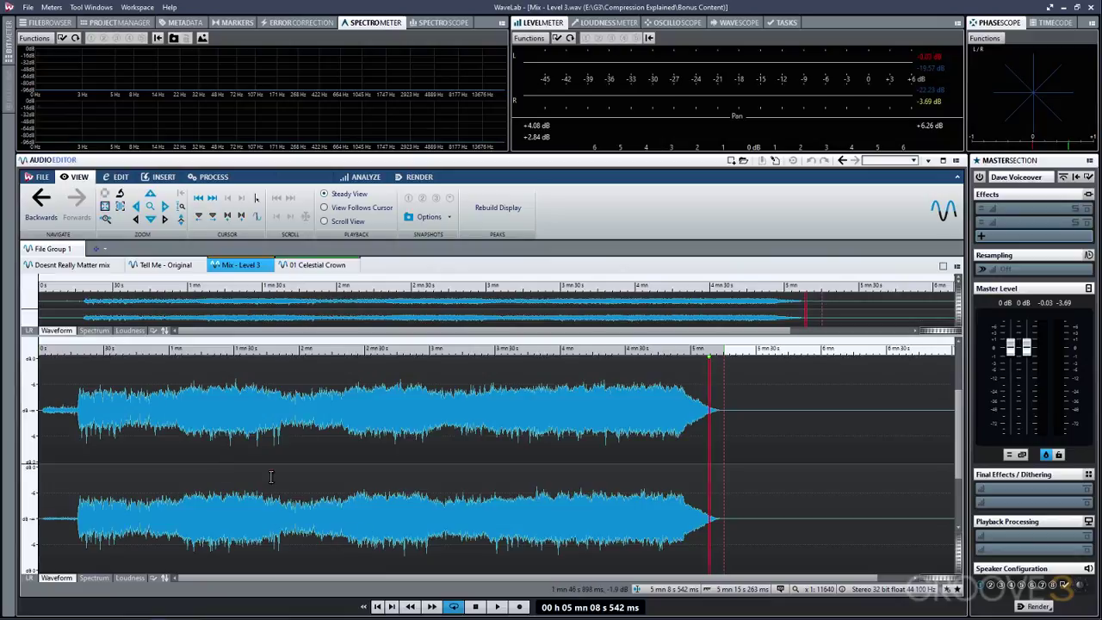
click(272, 404)
click(78, 452)
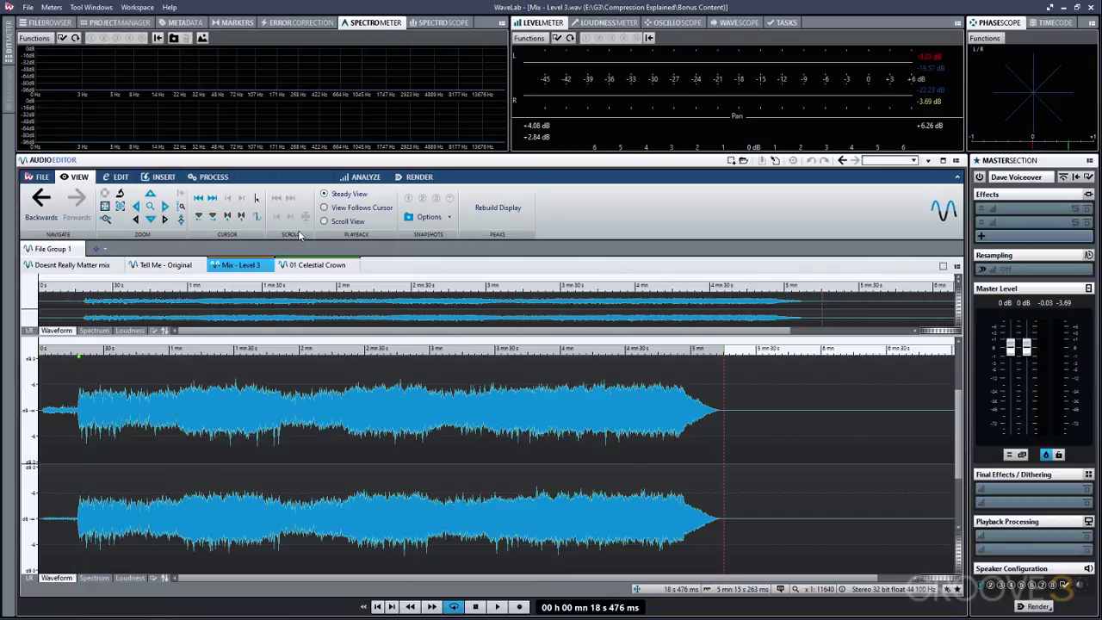
- Reload PSP TripleMeter while on 01 Celestial Crown, then return to Mix - Level 3
click(326, 267)
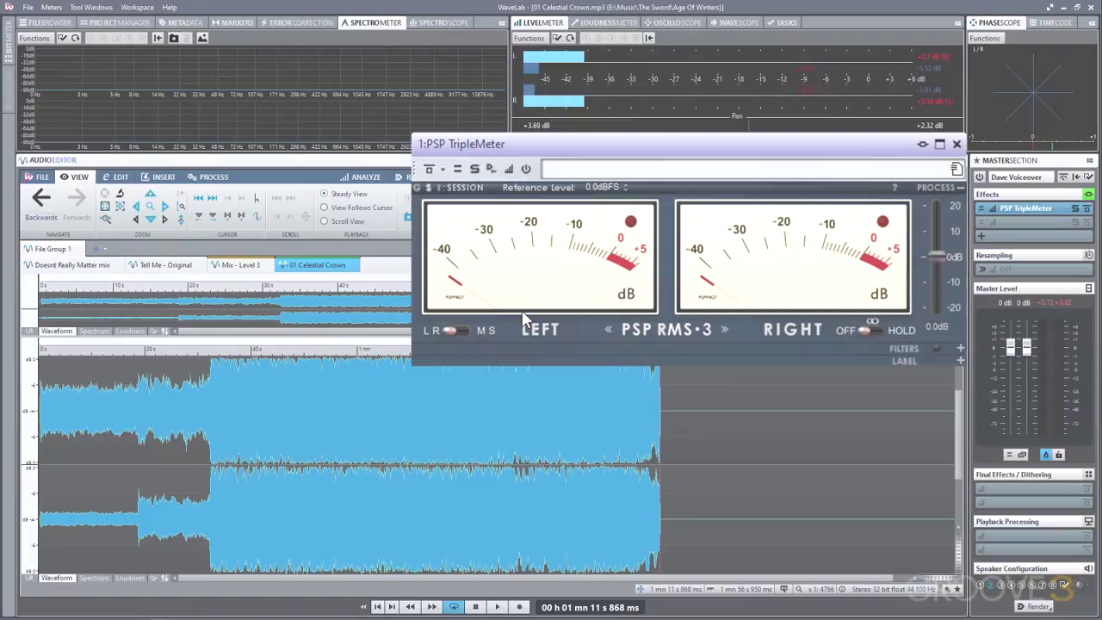
key(ctrl+Tab)
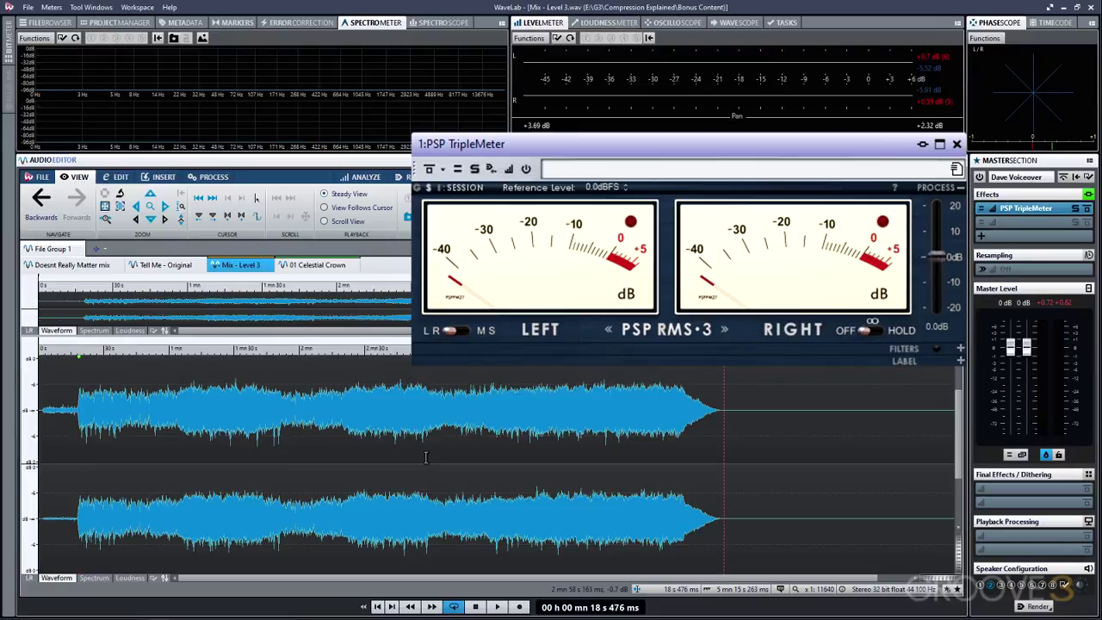
- Play Tell Me - Original, then switch playback to Mix - Level 3 near its end
click(177, 269)
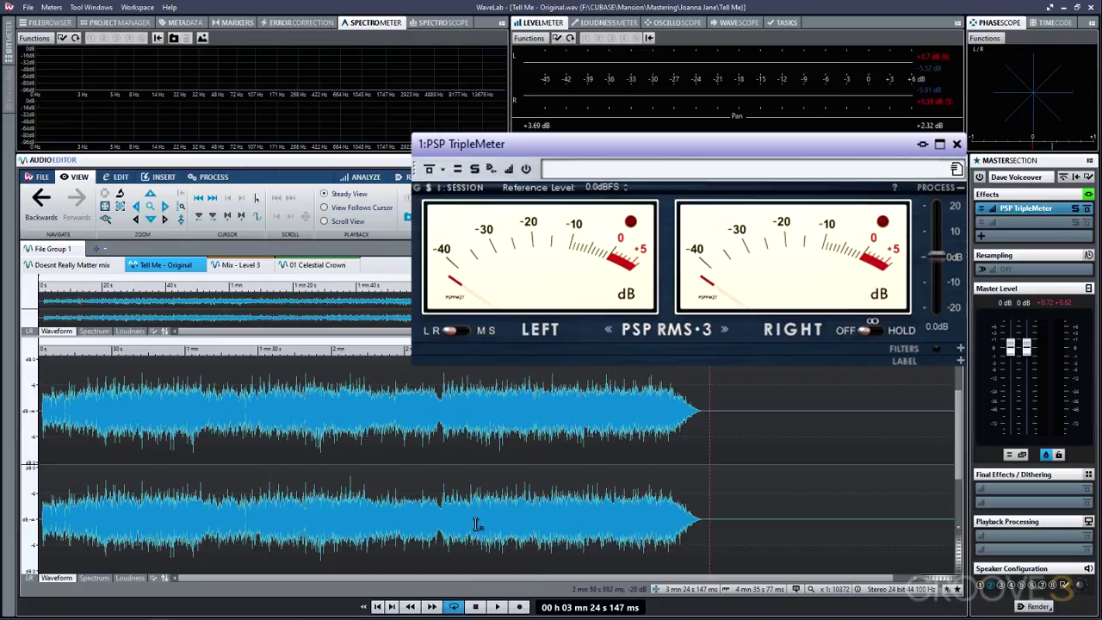
key(space)
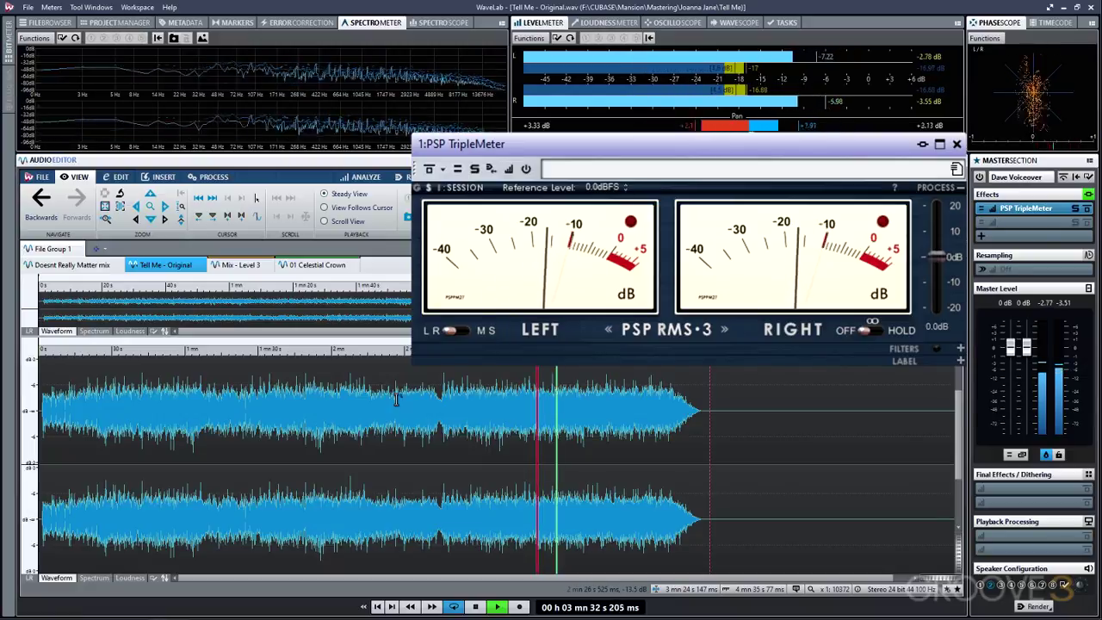
click(235, 264)
click(612, 431)
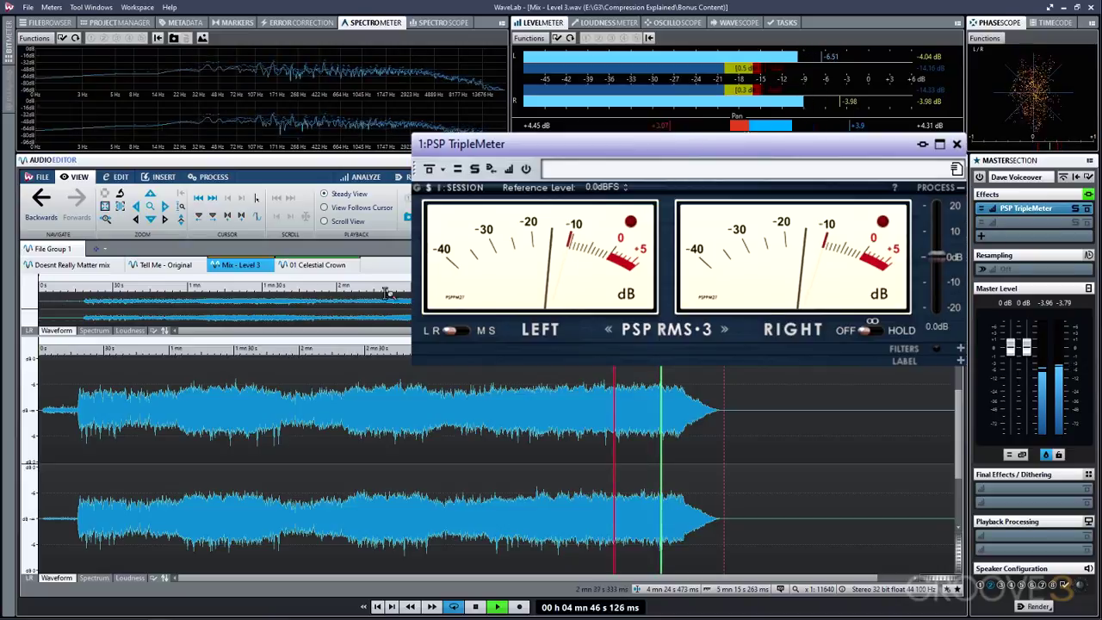
- Glance at 01 Celestial Crown, return to Mix - Level 3, and stop playback at about 4:57
click(299, 266)
click(240, 265)
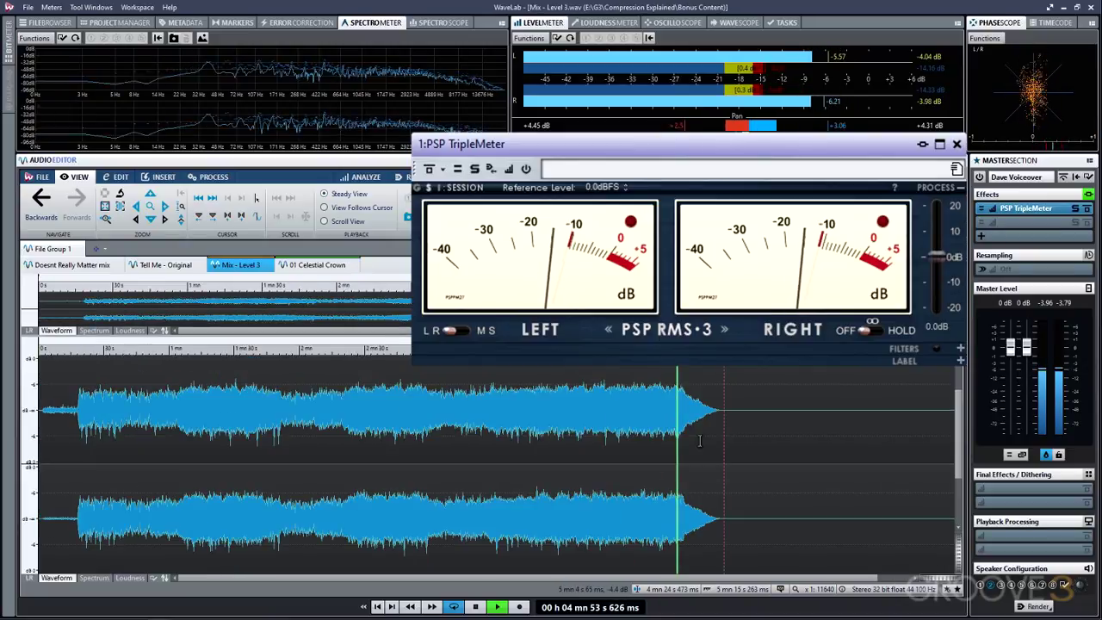
key(space)
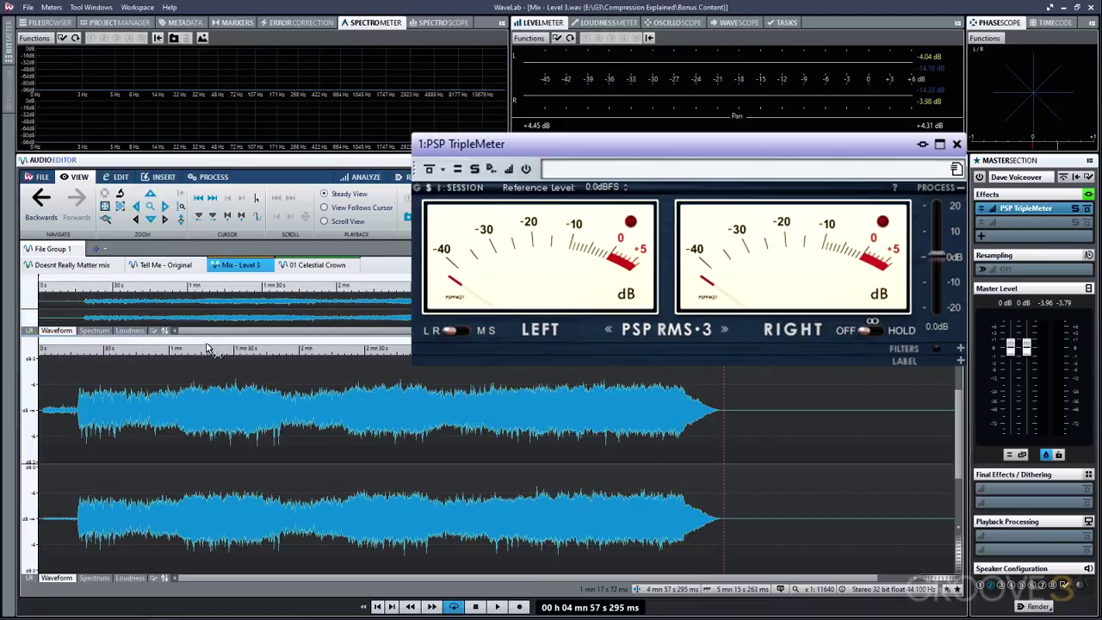
- Play the Doesnt Really Matter mix from about 3:12, then jump ahead to about 3:33
click(98, 270)
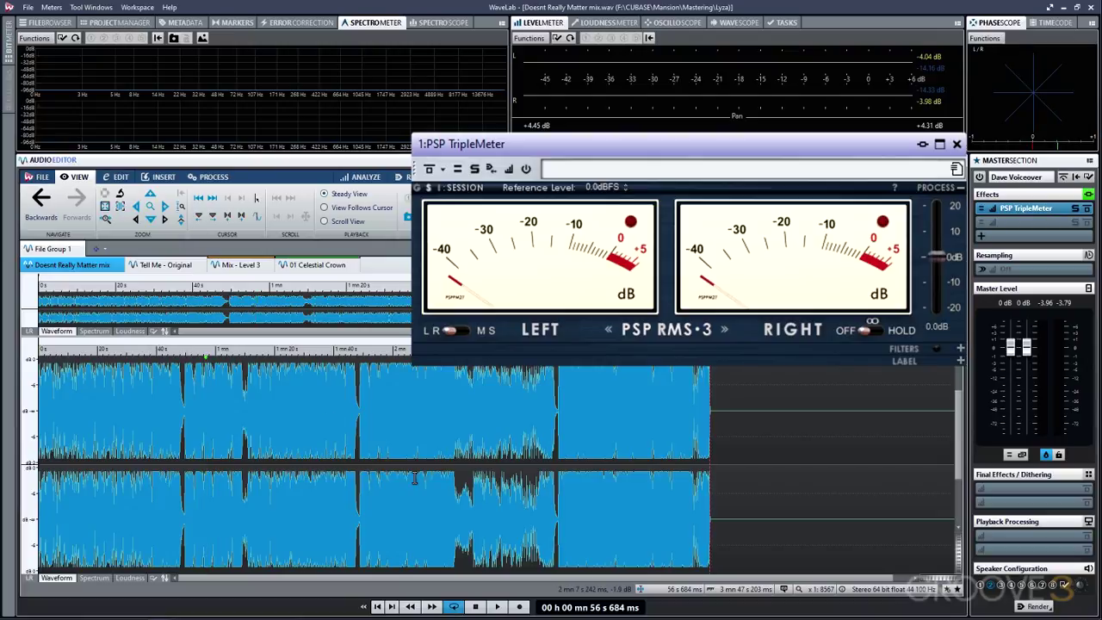
click(608, 469)
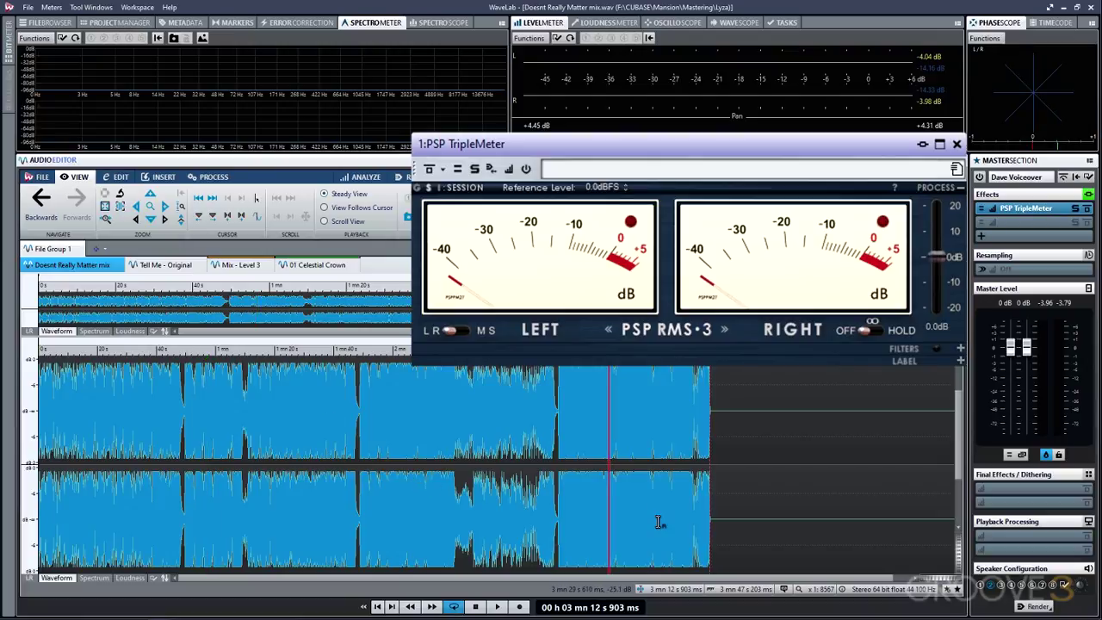
key(space)
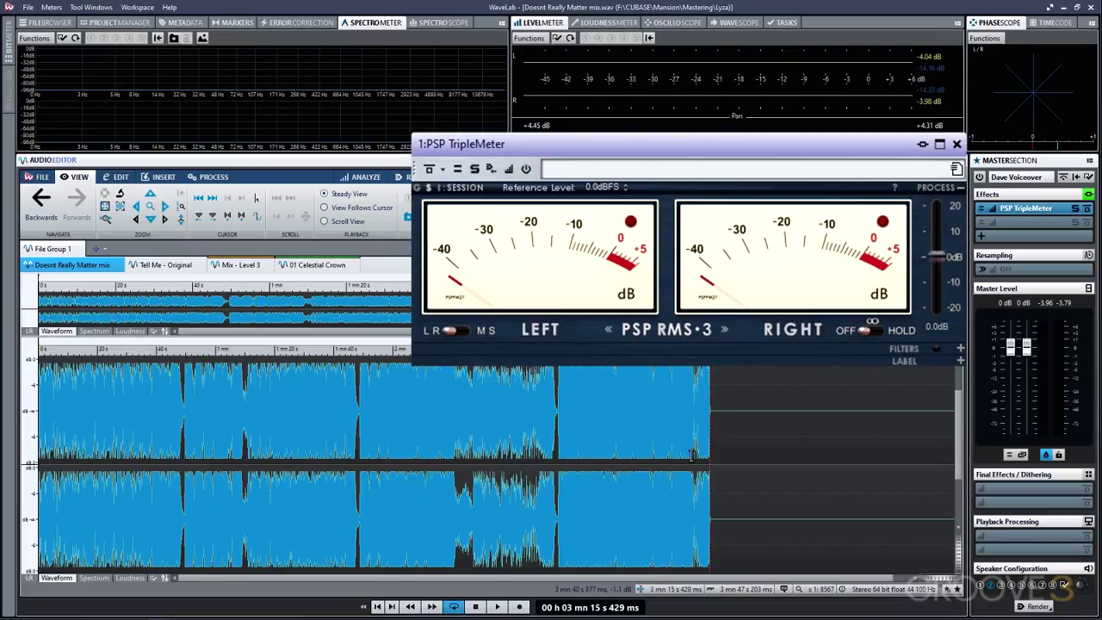
scroll(680, 461, up, 1)
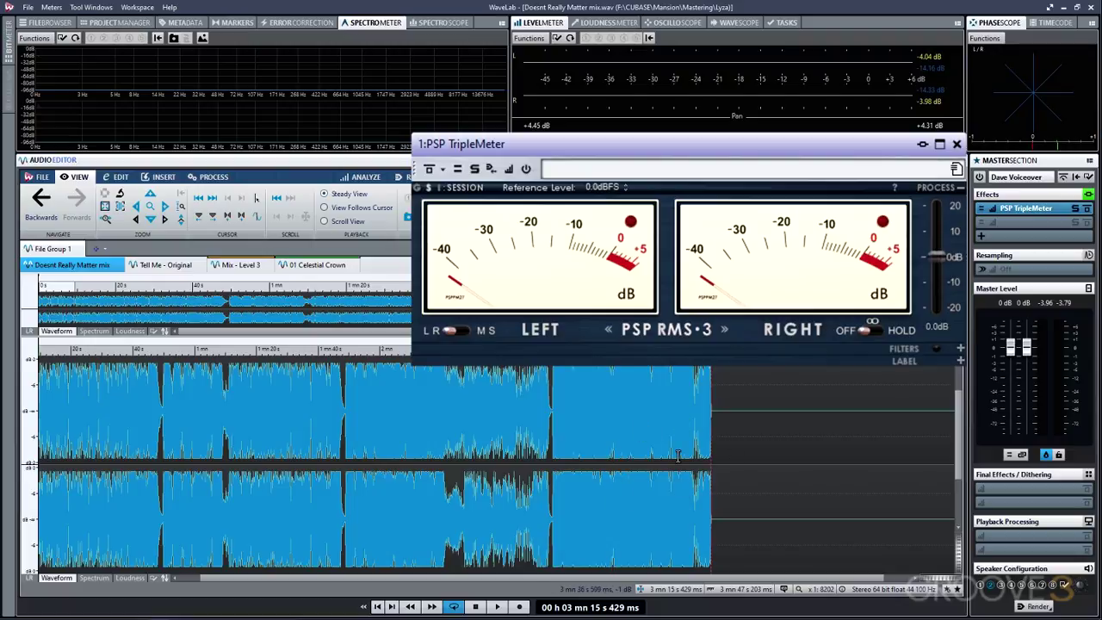
key(space)
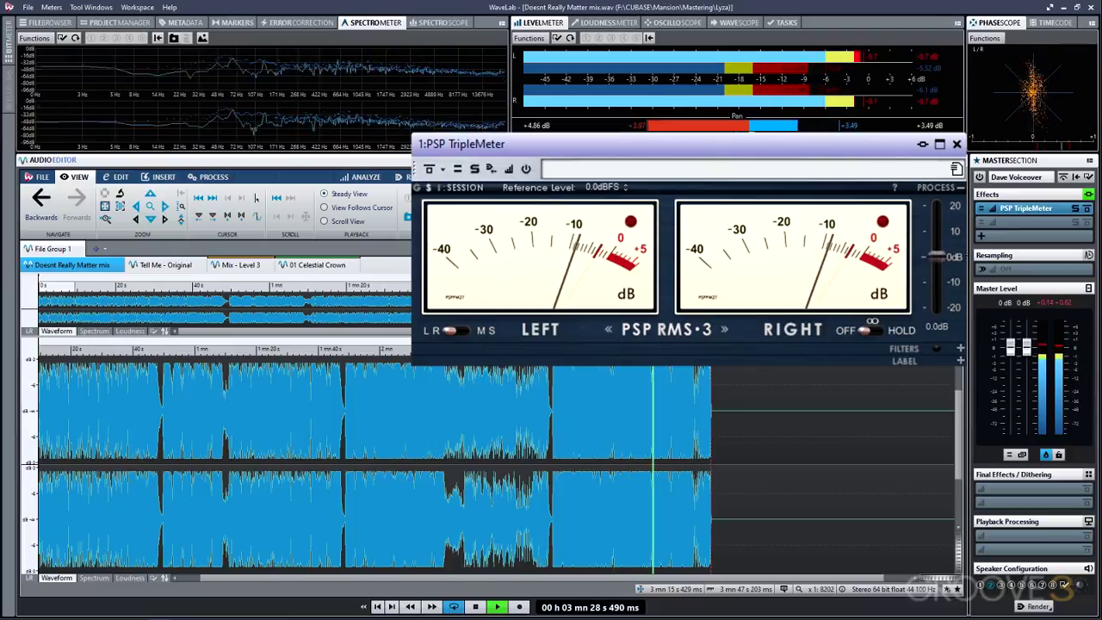
click(669, 512)
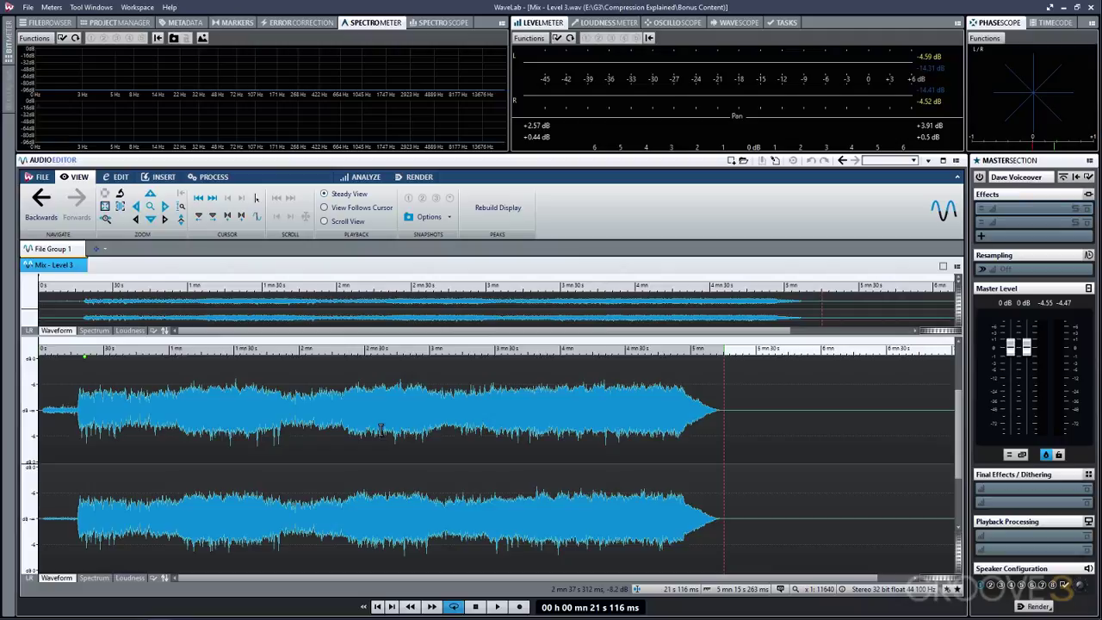
- Return Mix - Level 3 to its beginning with Home and play it from there
key(Home)
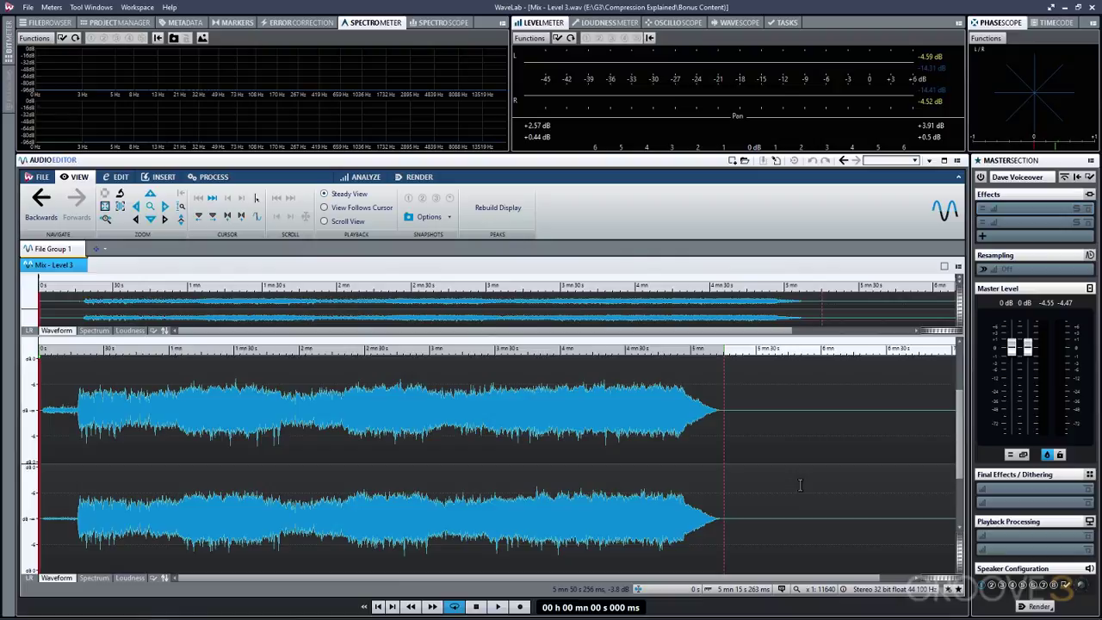
key(space)
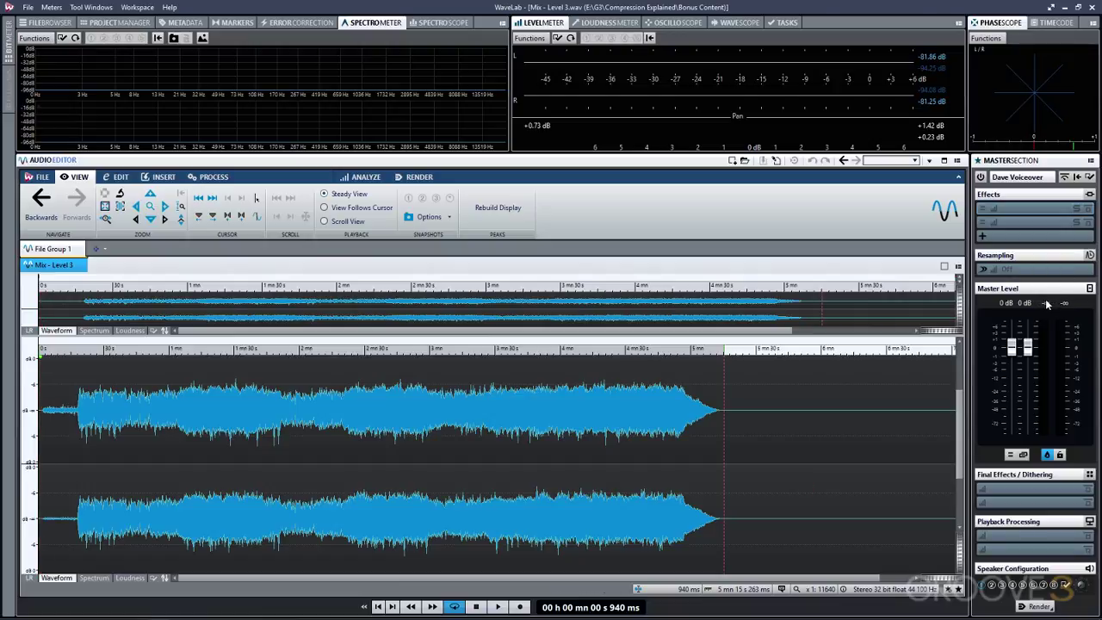
- Load MeldaProduction MDynamics into an empty master-section effect slot
click(1029, 206)
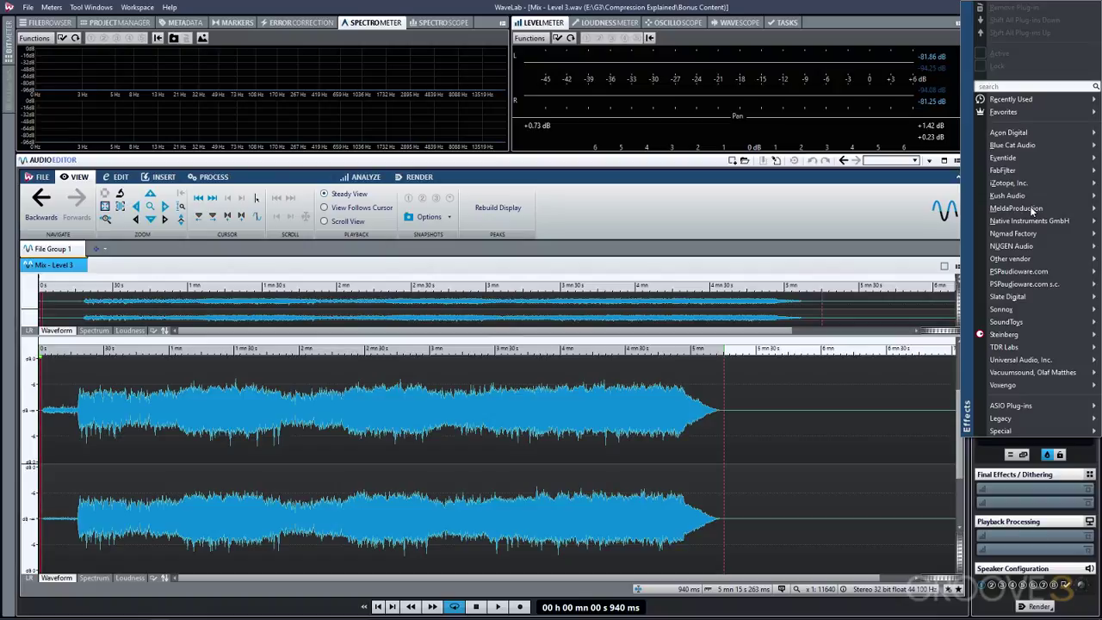
mouse_move(1032, 210)
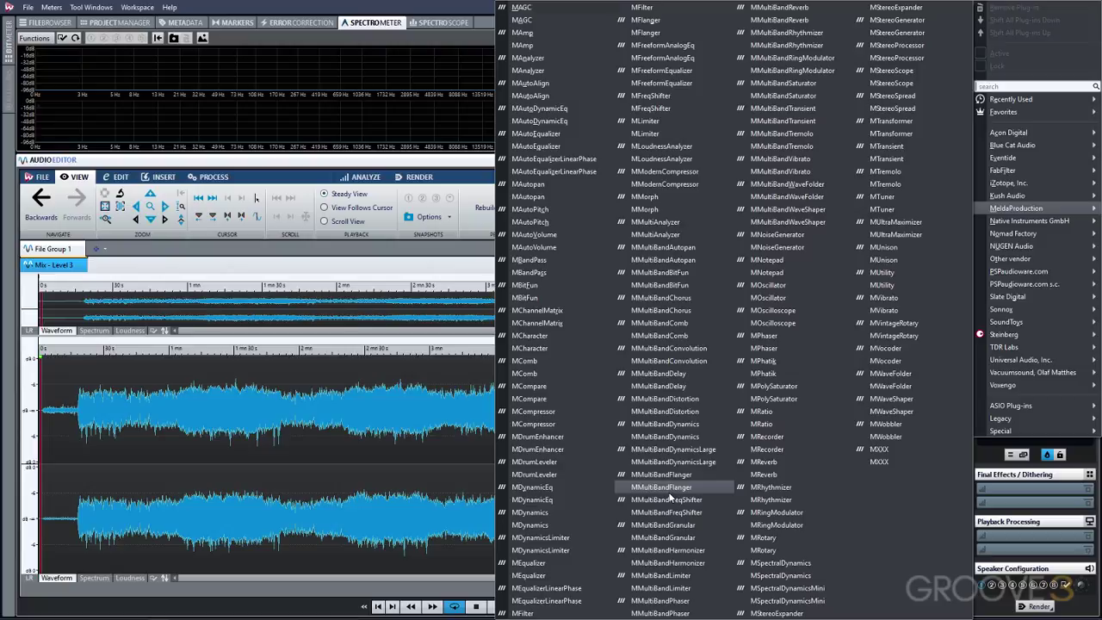
click(547, 508)
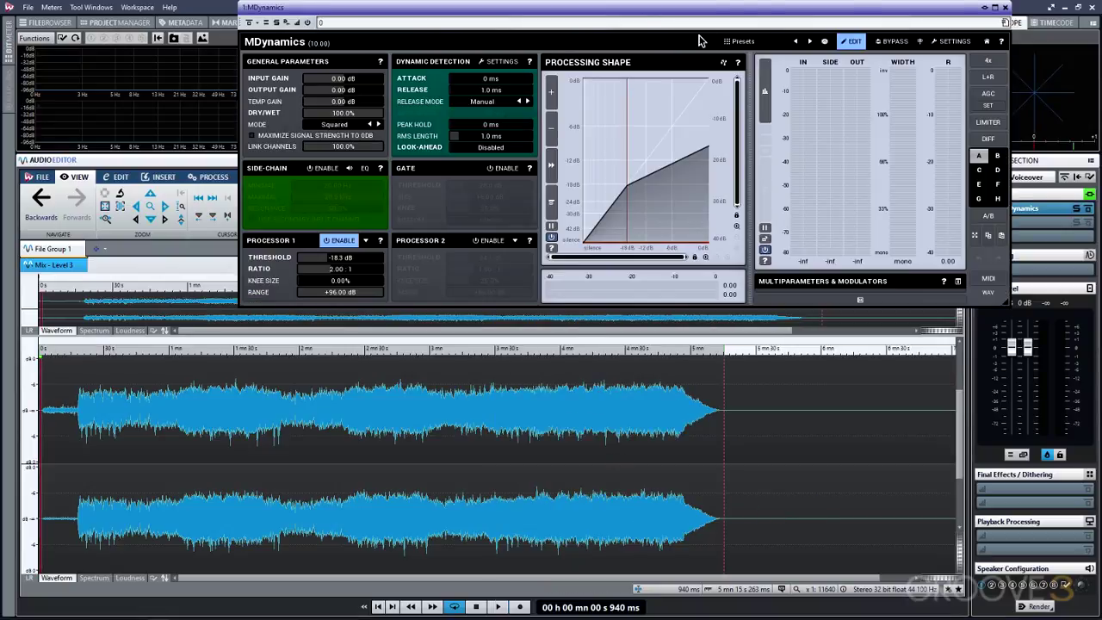
- Drag MDynamics lower over the waveform and keep its rendering upsampling at 4x
drag(588, 15, 589, 104)
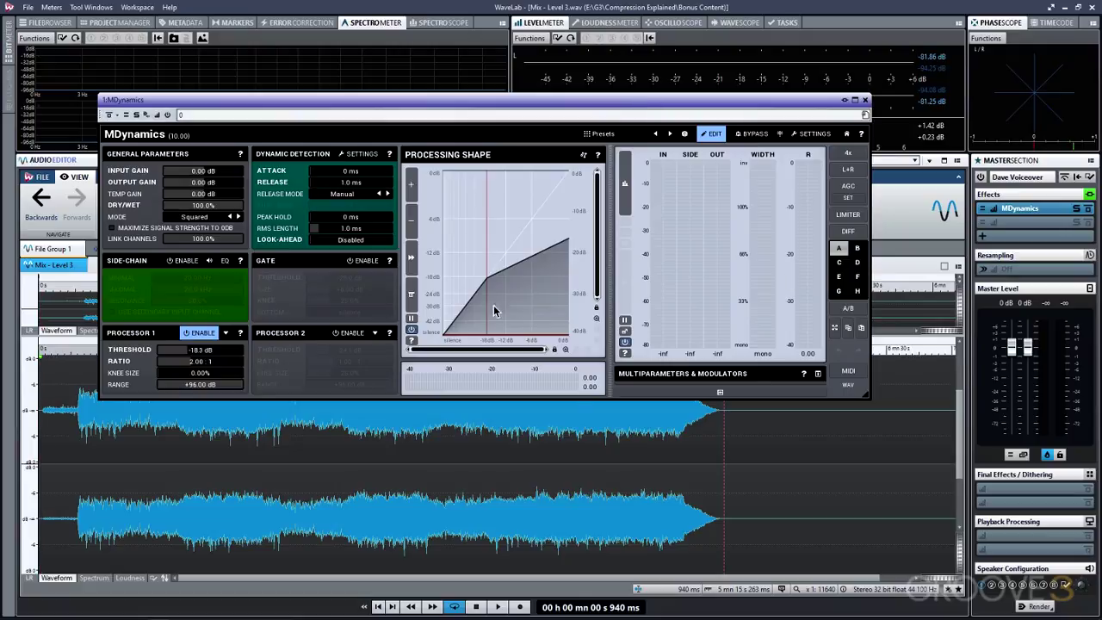
click(848, 154)
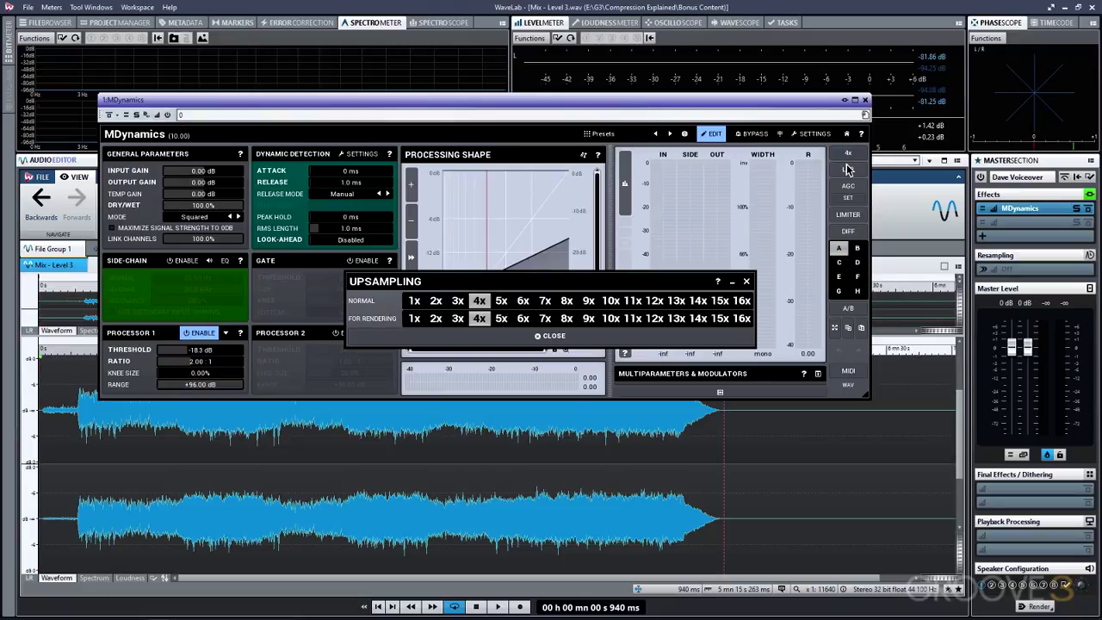
click(848, 135)
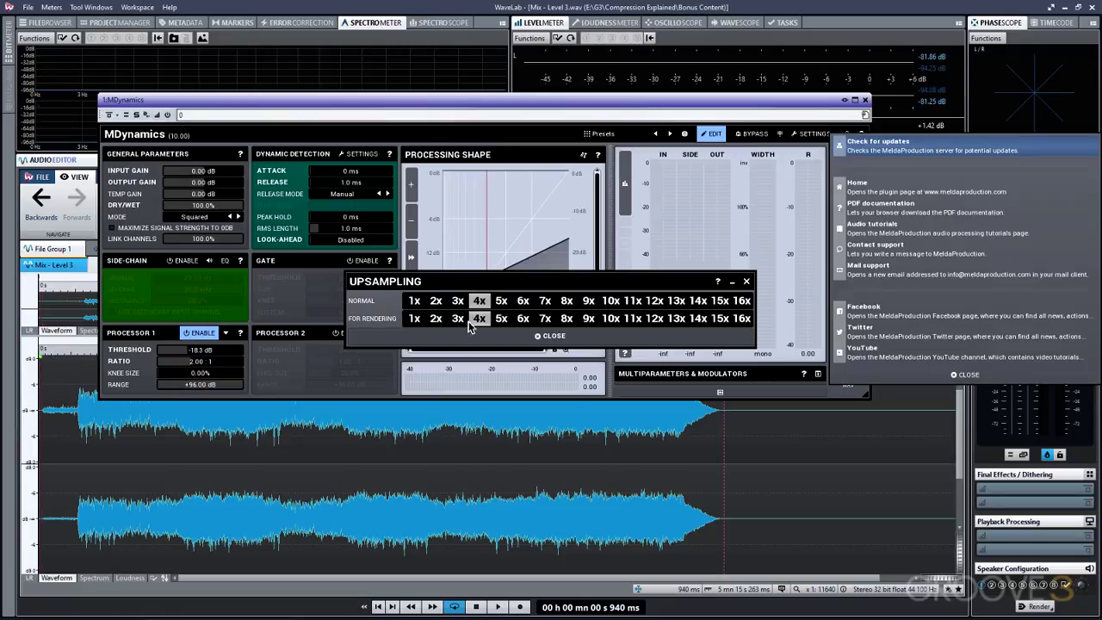
click(746, 283)
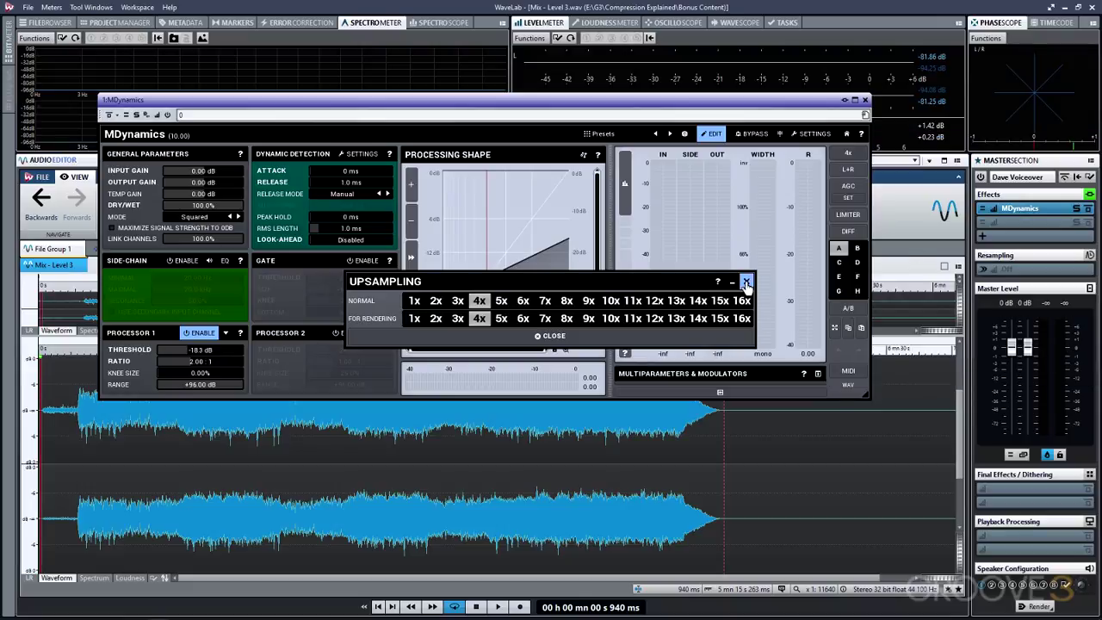
click(745, 281)
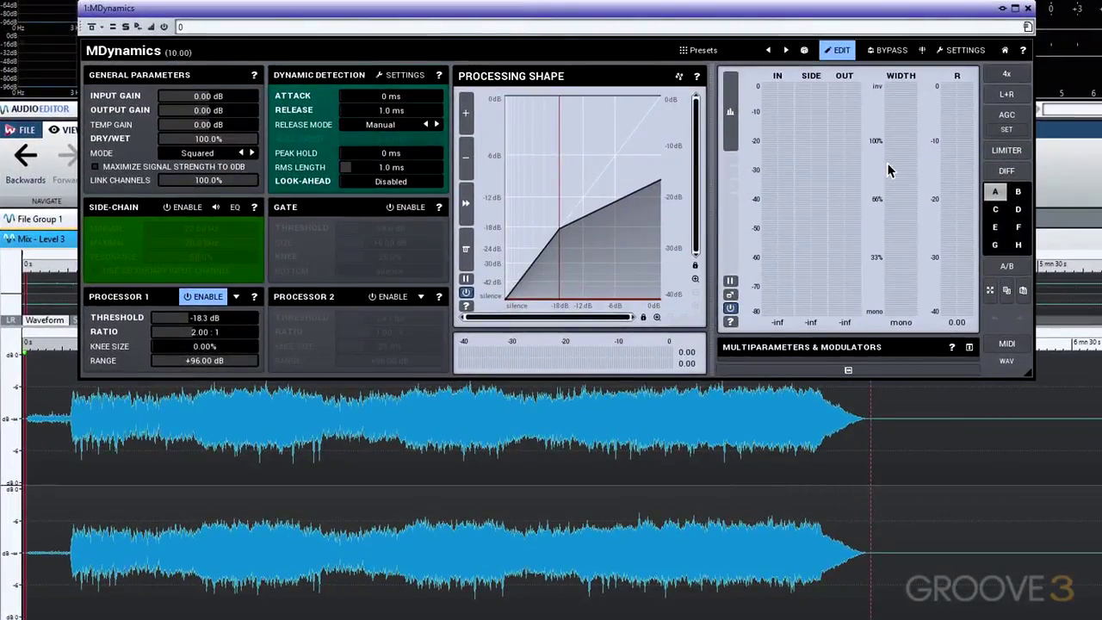
- Rewind, set MDynamics to about 1.07:1 ratio, -63.4 dB threshold and 5 ms release, then play
key(space)
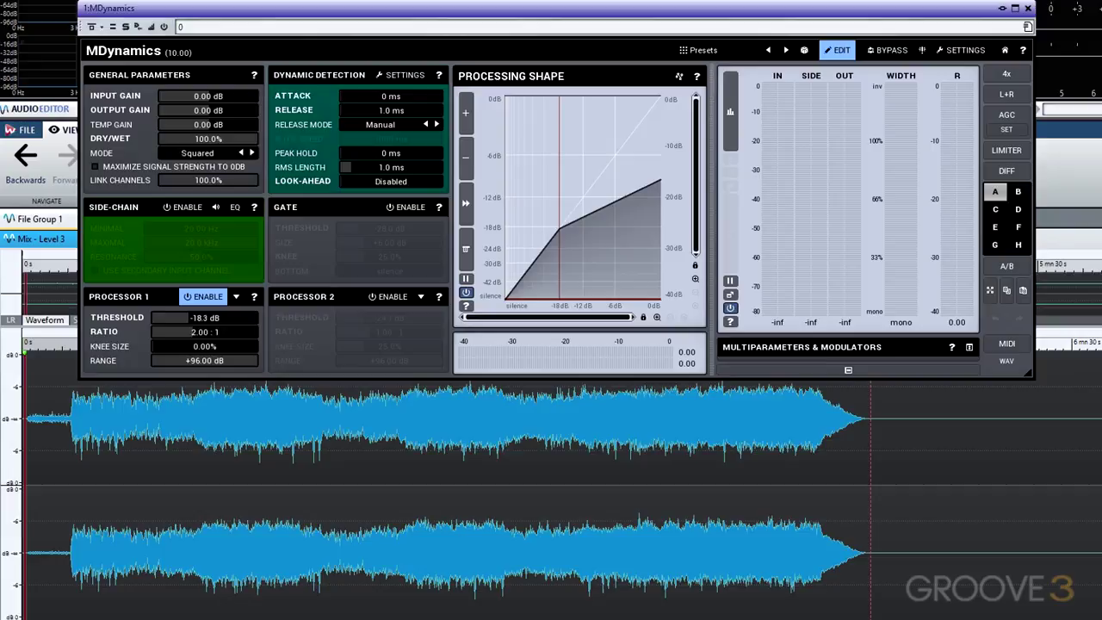
drag(204, 332, 204, 349)
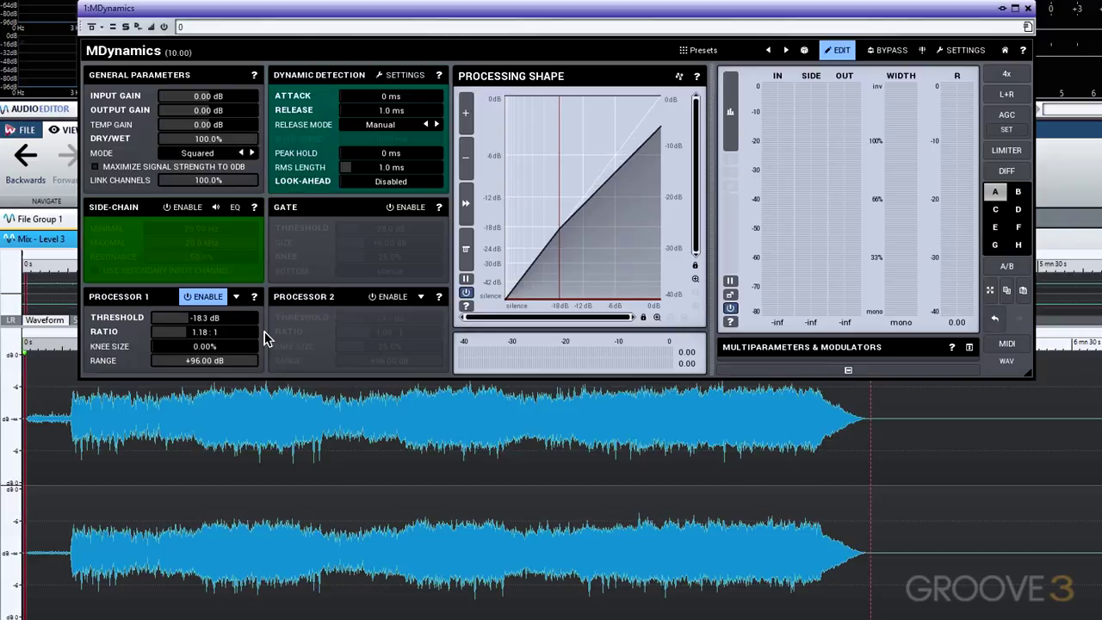
drag(219, 318, 219, 379)
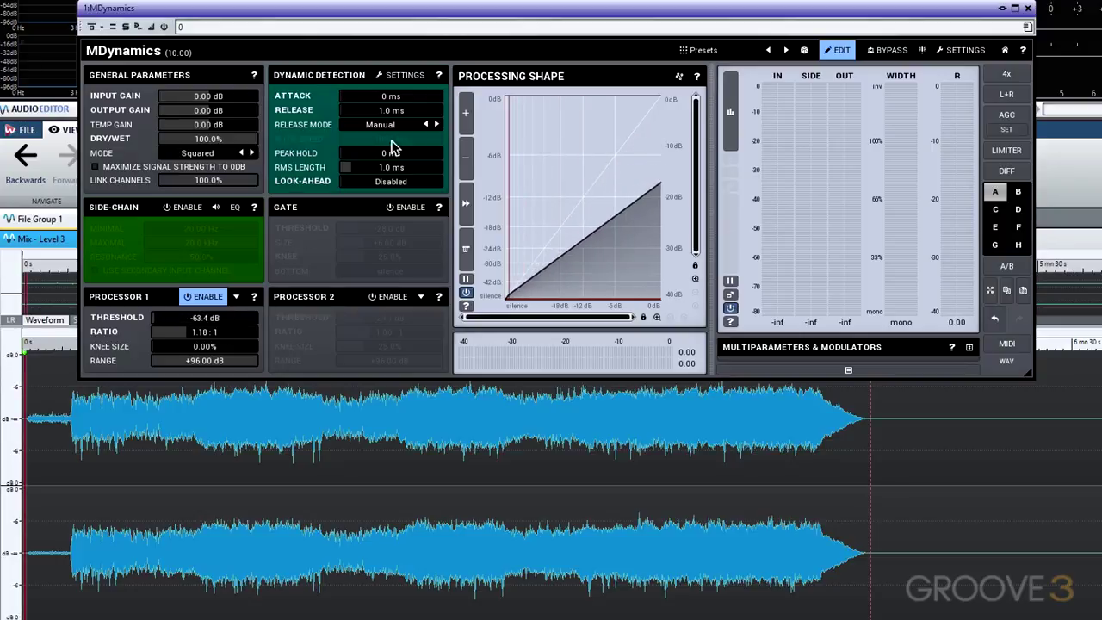
mouse_move(391, 95)
mouse_down()
mouse_move(391, 86)
mouse_move(391, 96)
mouse_up()
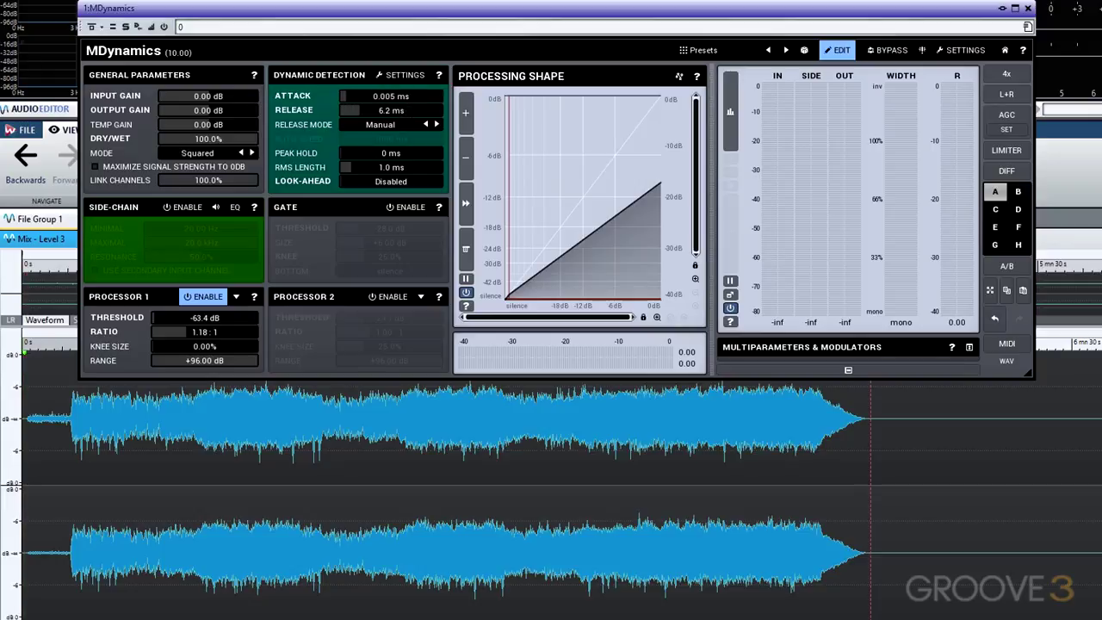
drag(348, 111, 418, 92)
key(space)
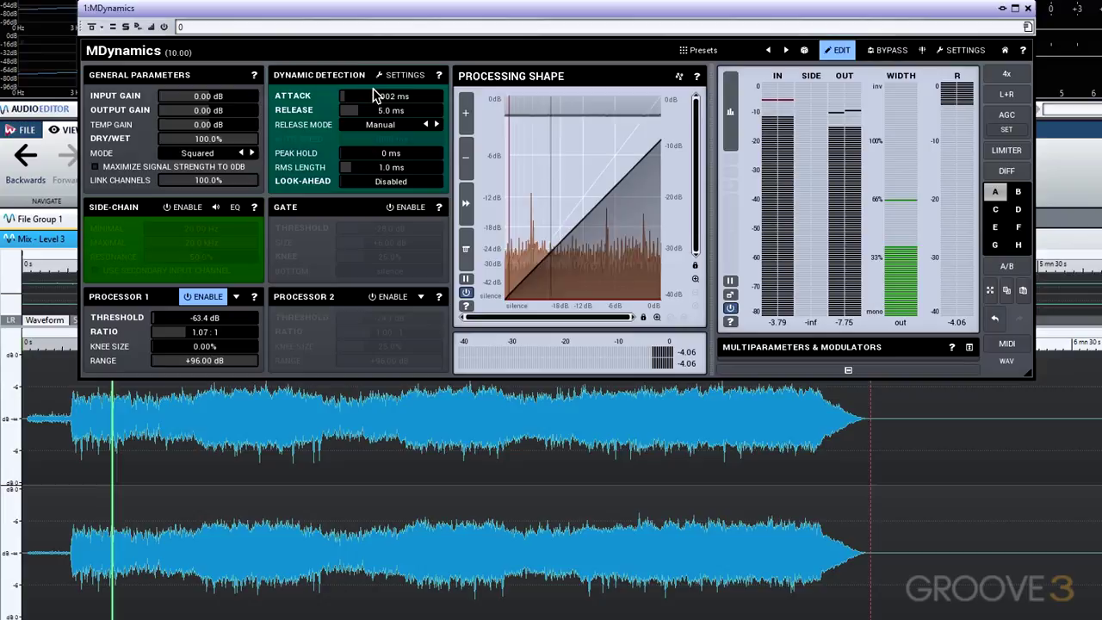
- Lengthen MDynamics attack to 0.66 ms, release to 779 ms and RMS length to 9.2 ms
drag(380, 95, 379, 60)
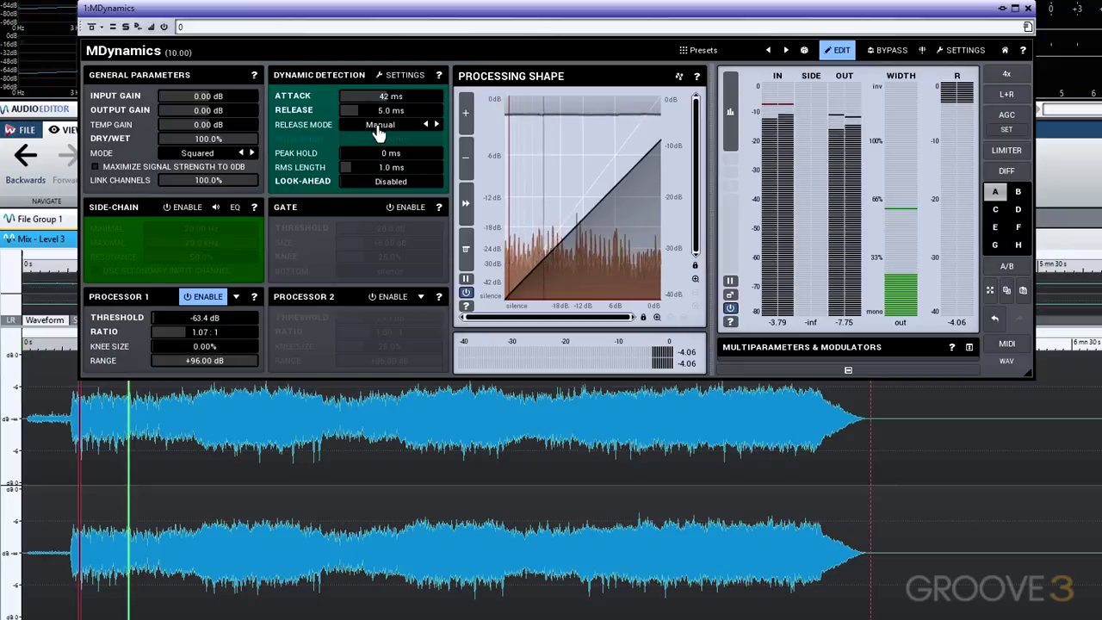
mouse_move(380, 110)
mouse_down()
mouse_move(379, 86)
mouse_move(374, 111)
mouse_move(392, 112)
mouse_move(390, 98)
mouse_move(408, 118)
mouse_move(376, 98)
mouse_up()
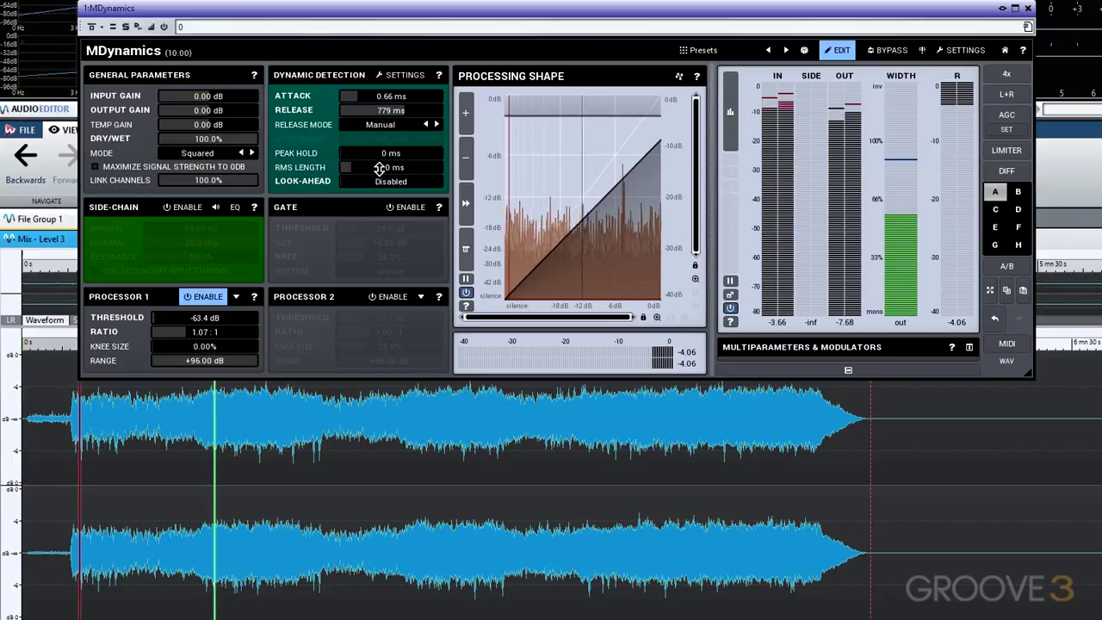
mouse_move(375, 172)
mouse_down()
mouse_move(375, 153)
mouse_move(373, 177)
mouse_up()
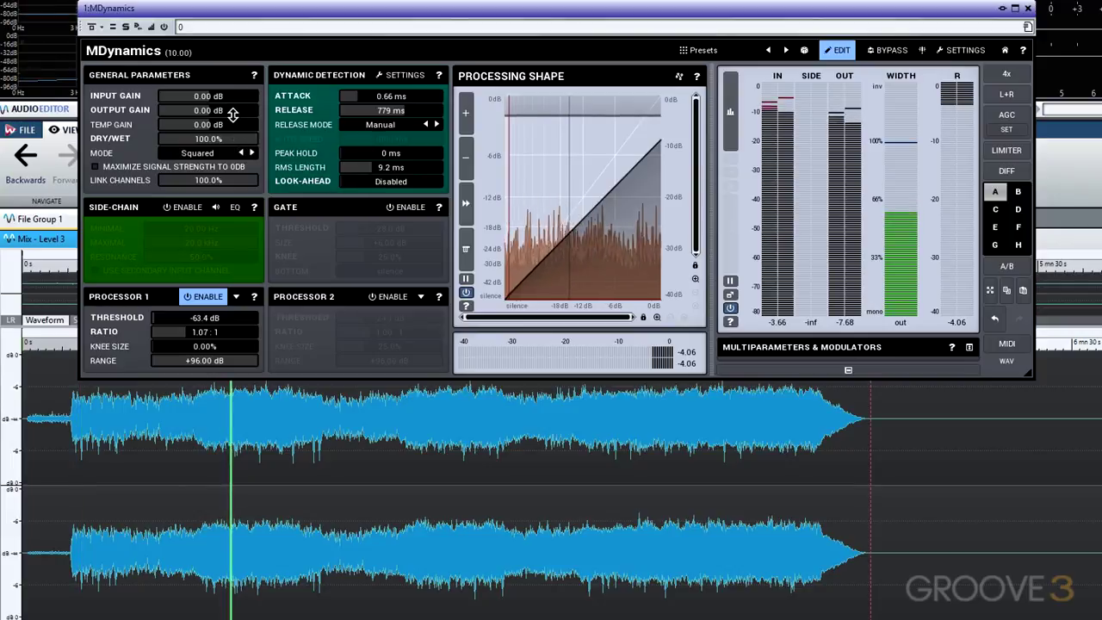
- Raise MDynamics output gain to +4.51 dB, close its window and stop playback
drag(234, 110, 234, 99)
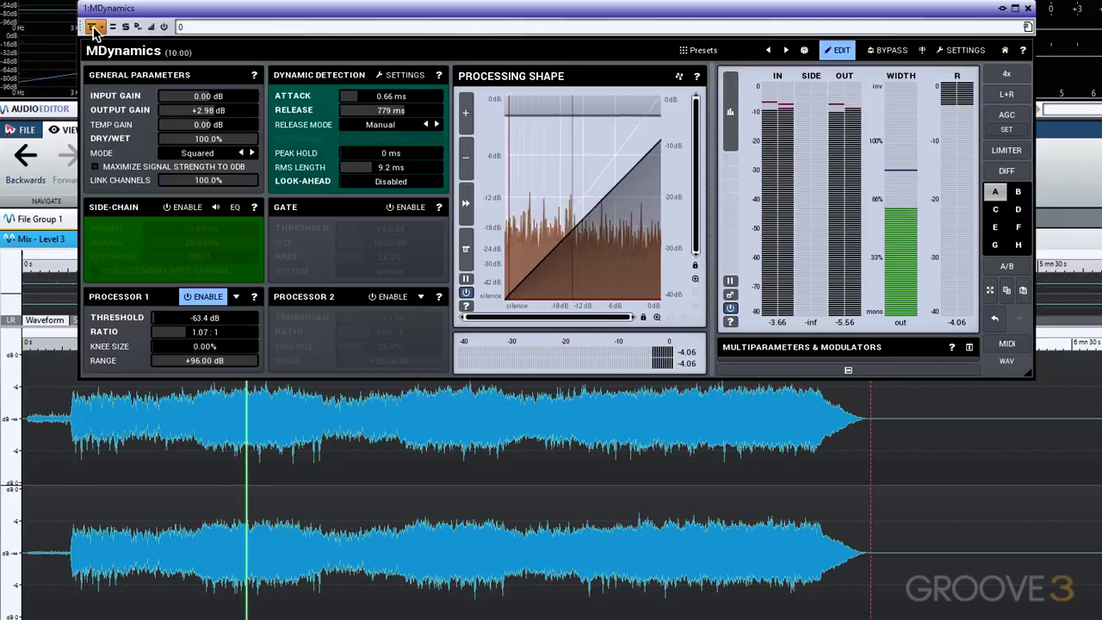
drag(219, 111, 218, 102)
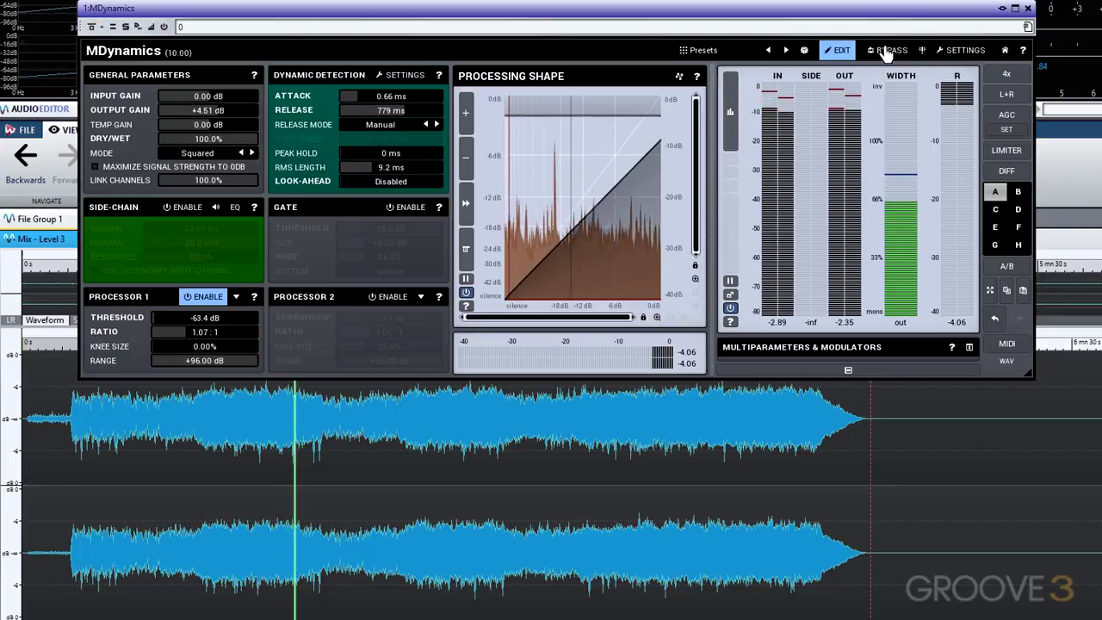
click(1027, 7)
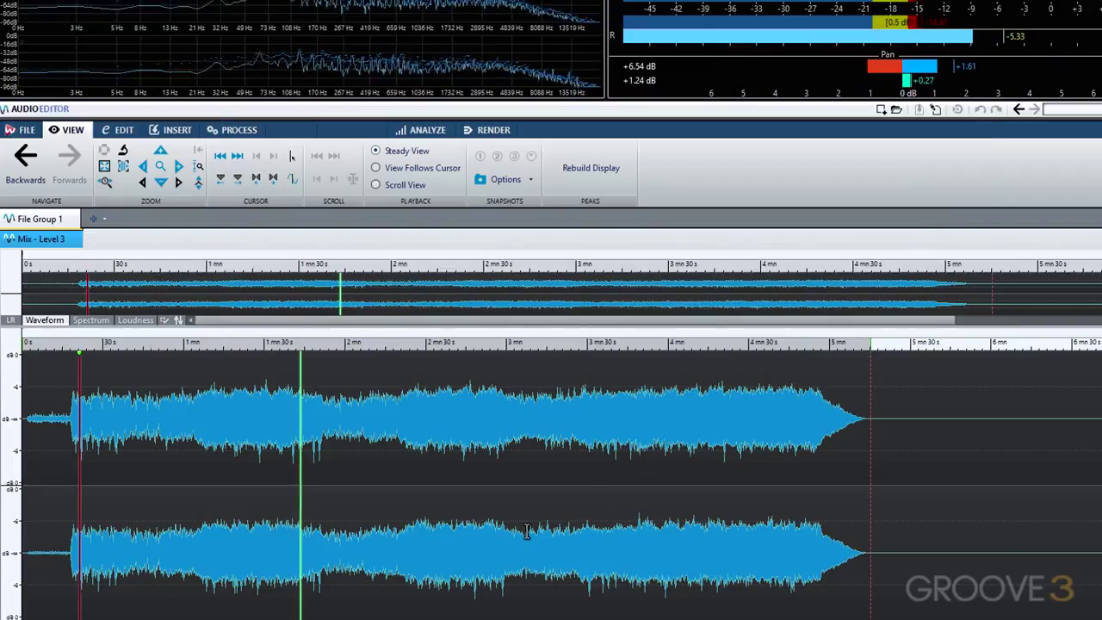
key(space)
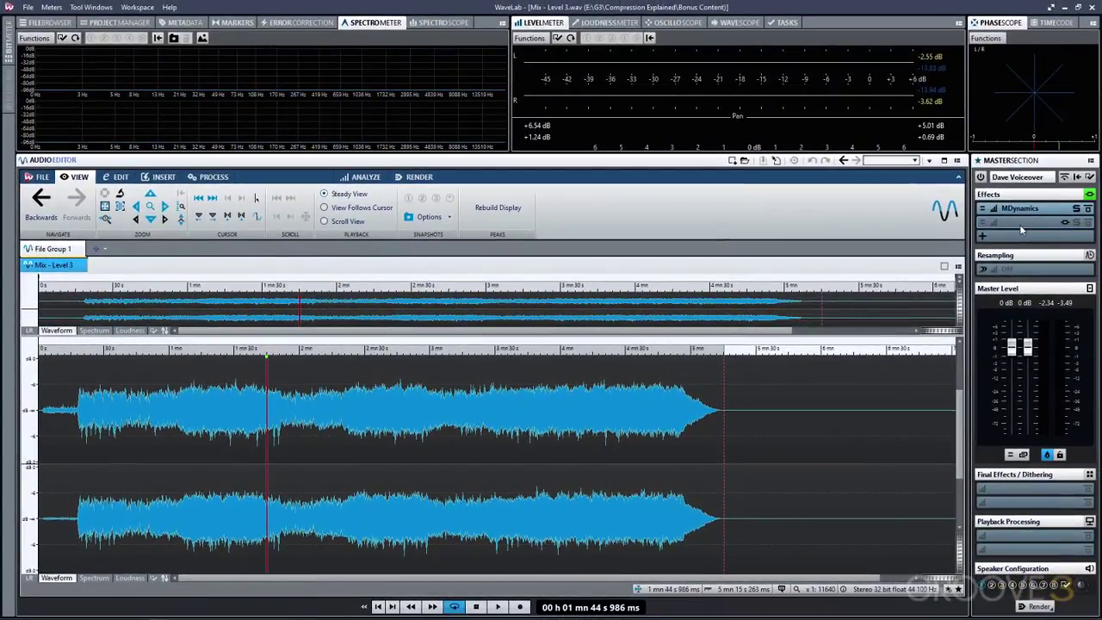
- Open the plug-in list for an empty Master Section slot and browse the Universal Audio submenu
click(1021, 227)
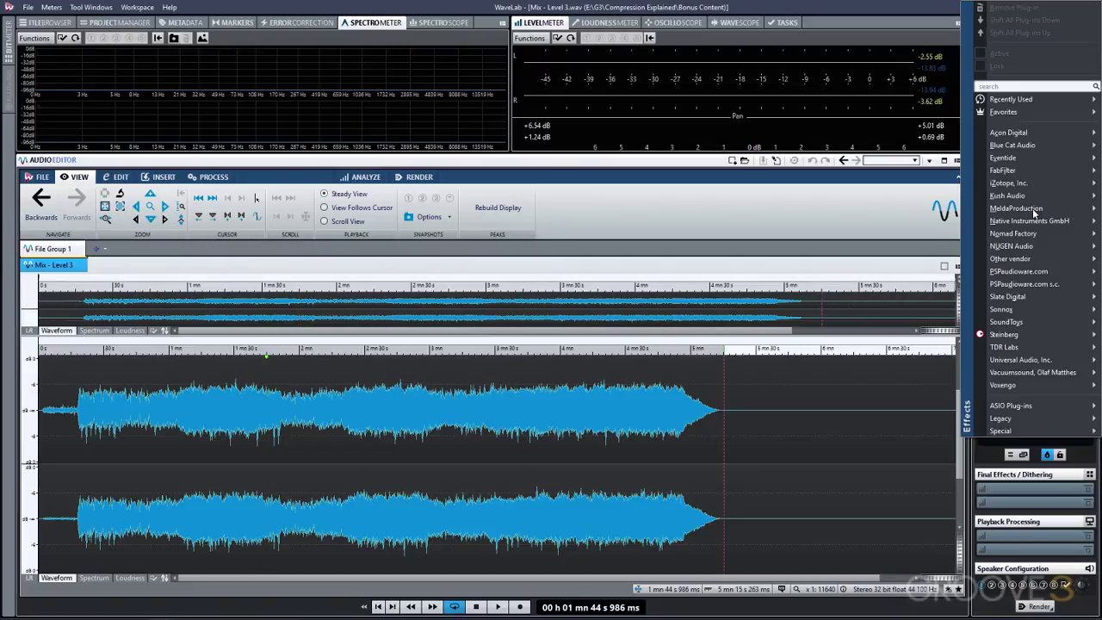
mouse_move(1040, 224)
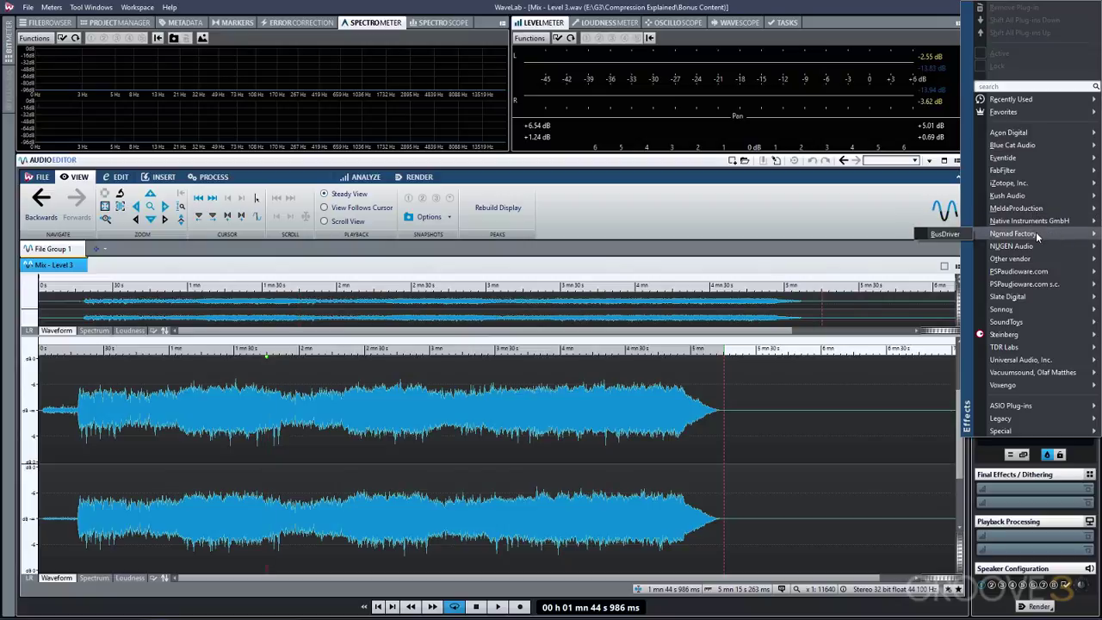
mouse_move(1040, 251)
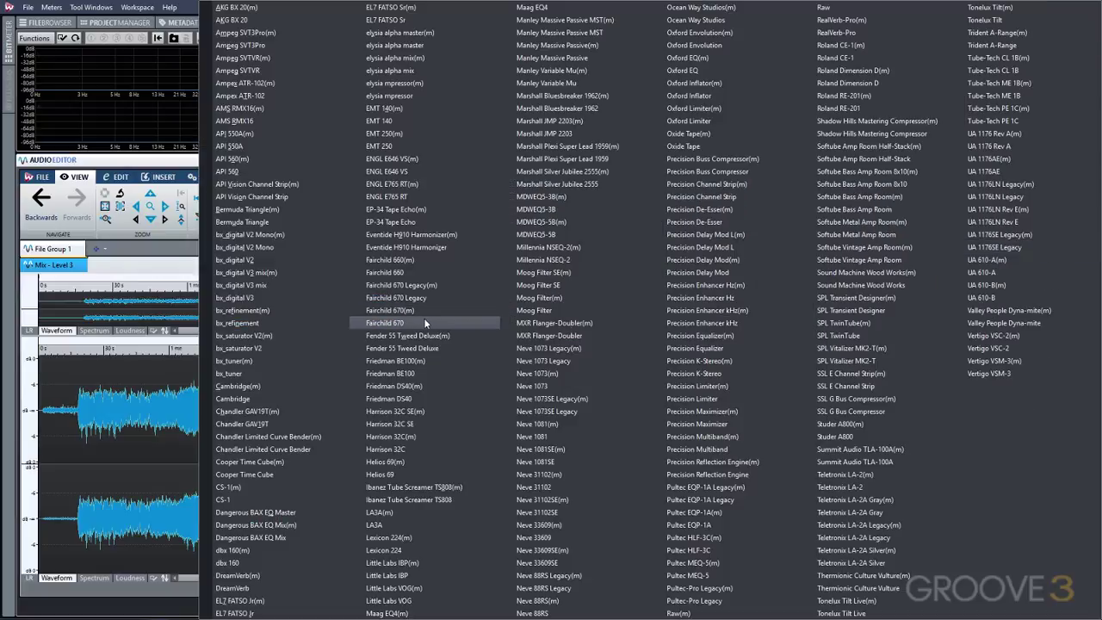
- Load the UAD Manley Variable Mu, play the mix, and adjust its dual input level and attack
click(545, 83)
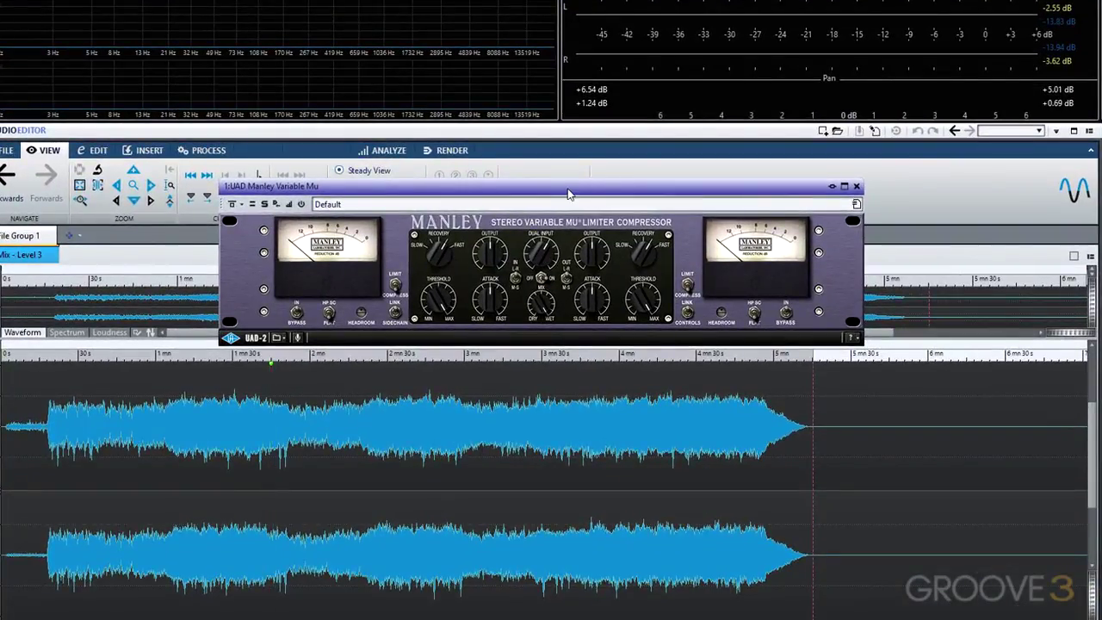
key(space)
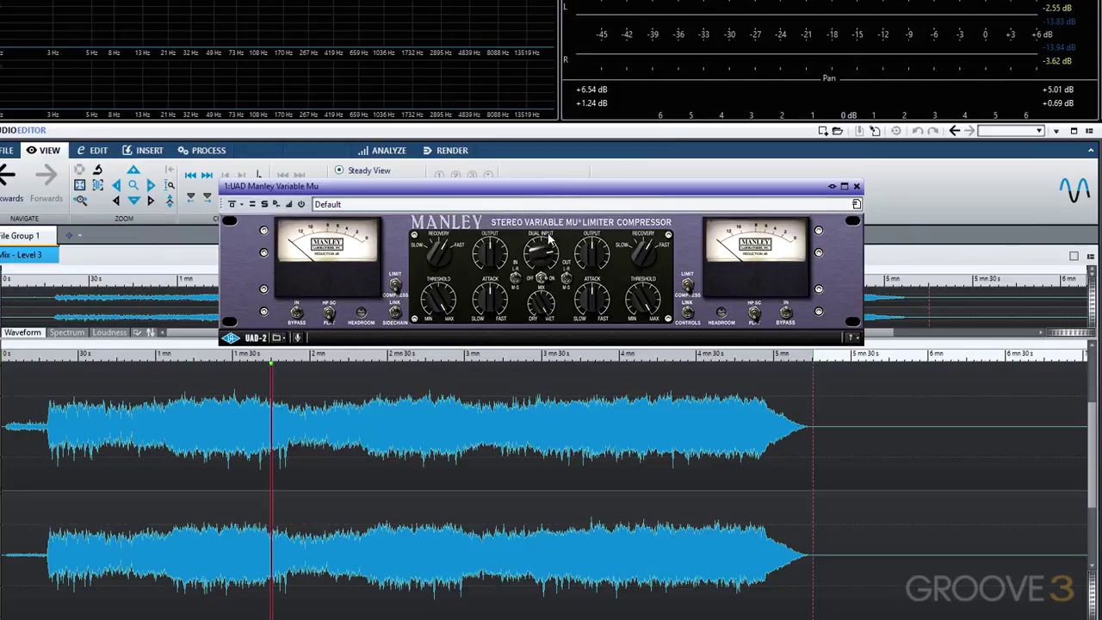
drag(543, 253, 564, 250)
mouse_move(486, 303)
mouse_down()
mouse_move(478, 249)
mouse_move(482, 299)
mouse_up()
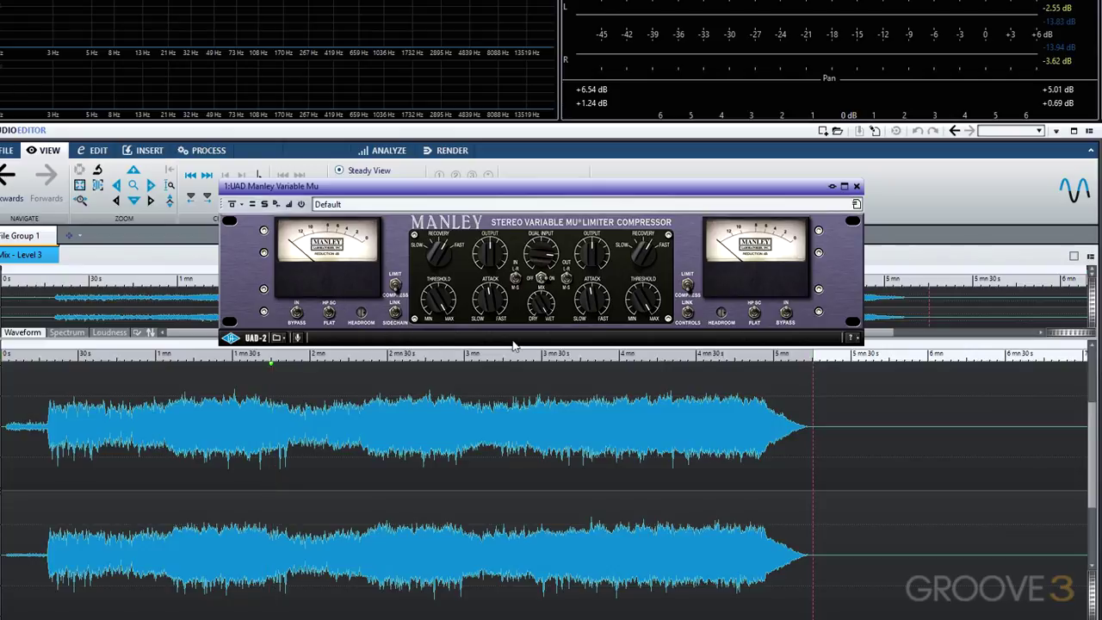
- Move the Manley window lower and turn its Recovery knob toward Slow
drag(692, 190, 822, 410)
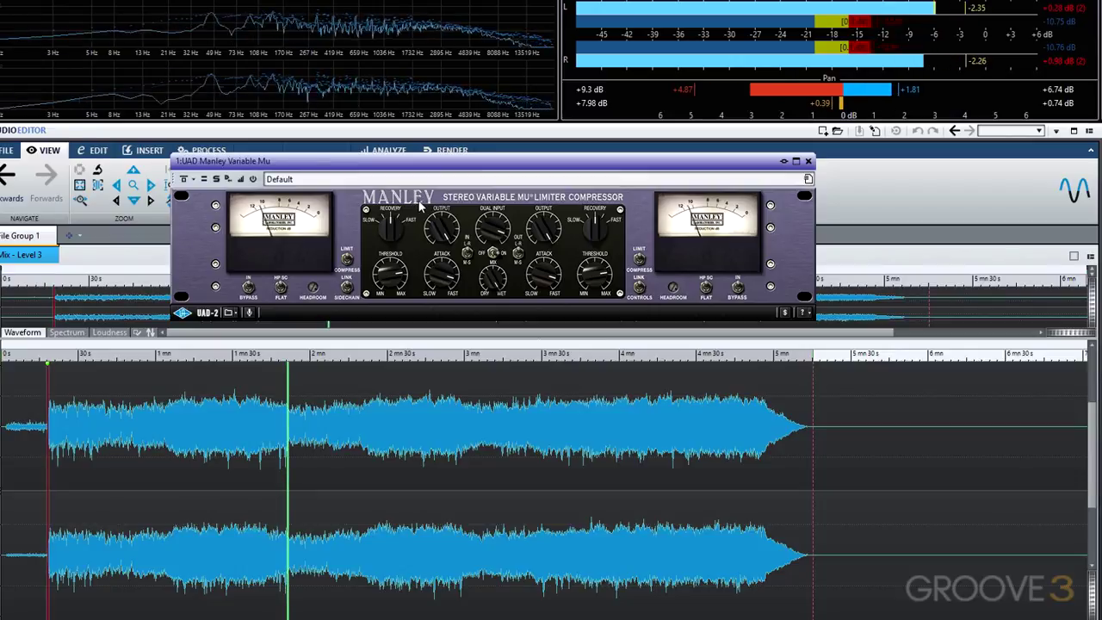
drag(394, 219, 403, 239)
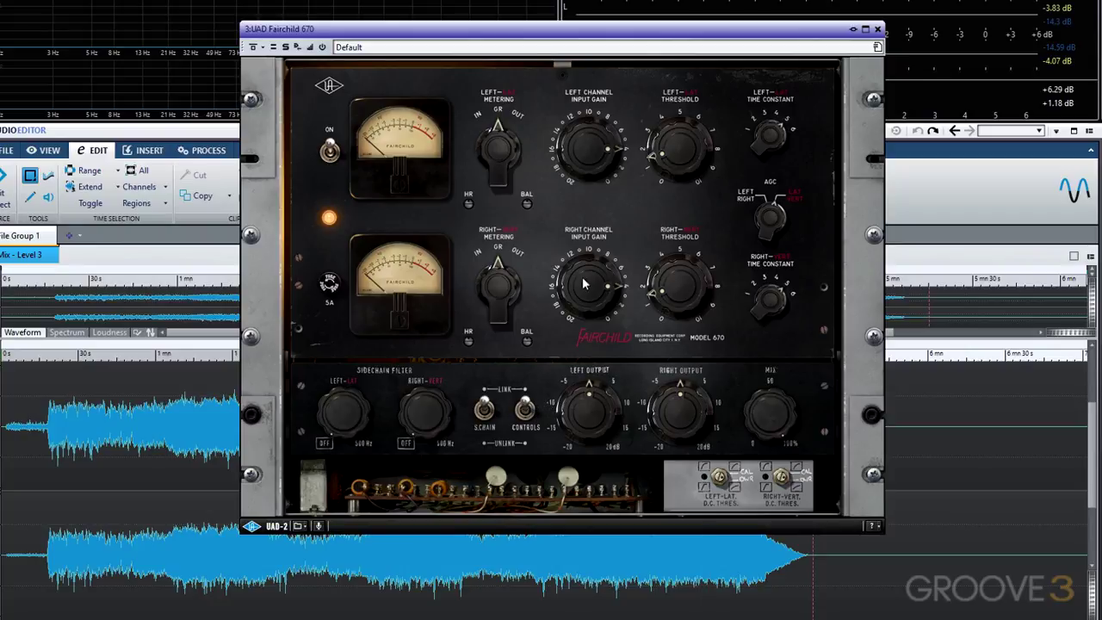
- Turn up the Fairchild 670's linked input gain and then the right-channel input gain
drag(597, 272, 605, 250)
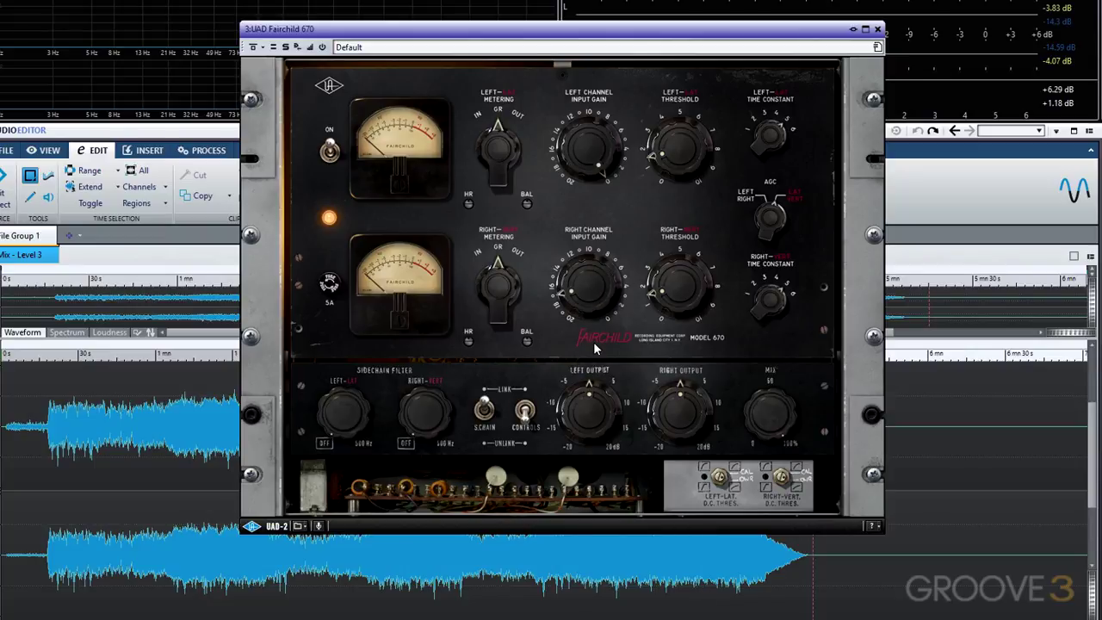
drag(593, 342, 587, 131)
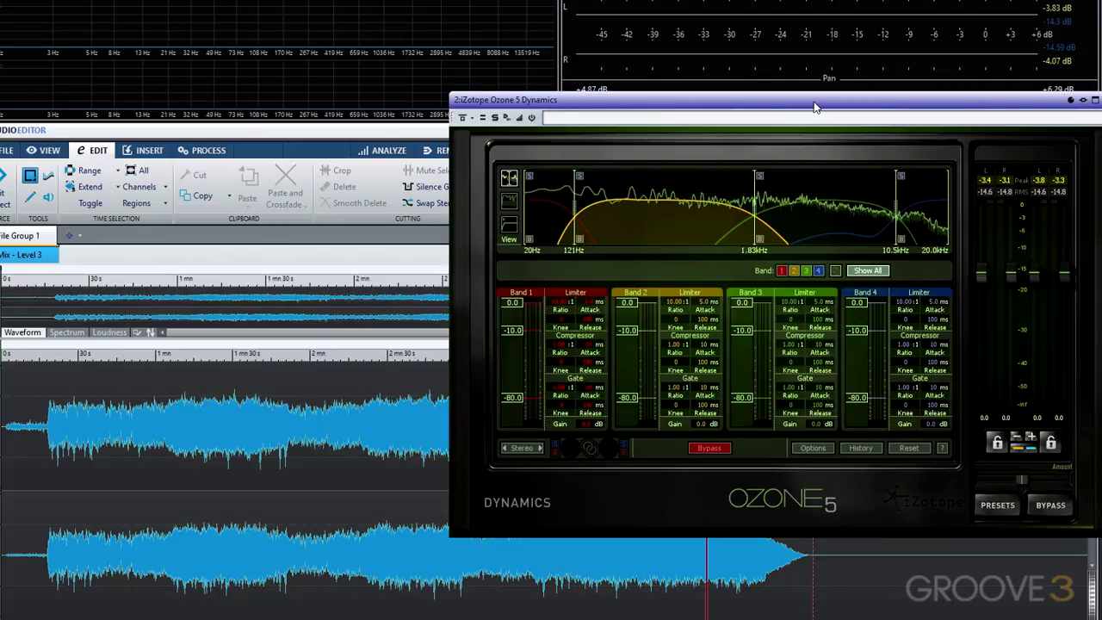
- Move the Ozone 5 Dynamics crossovers to 152 Hz, 2.00 kHz and 6.63 kHz
drag(815, 107, 624, 72)
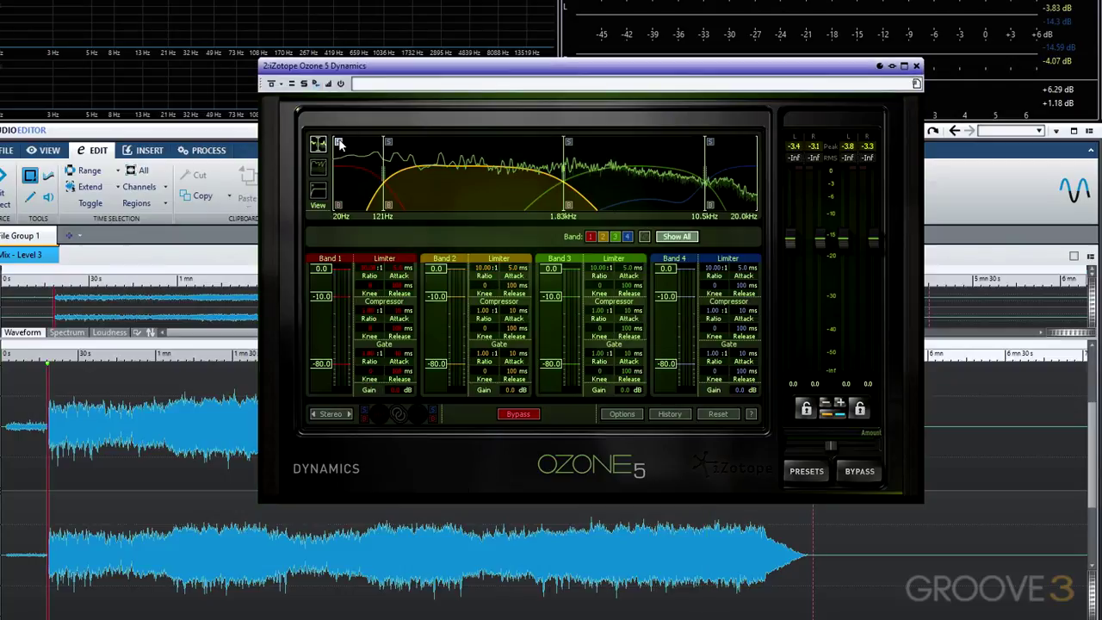
drag(389, 170, 392, 171)
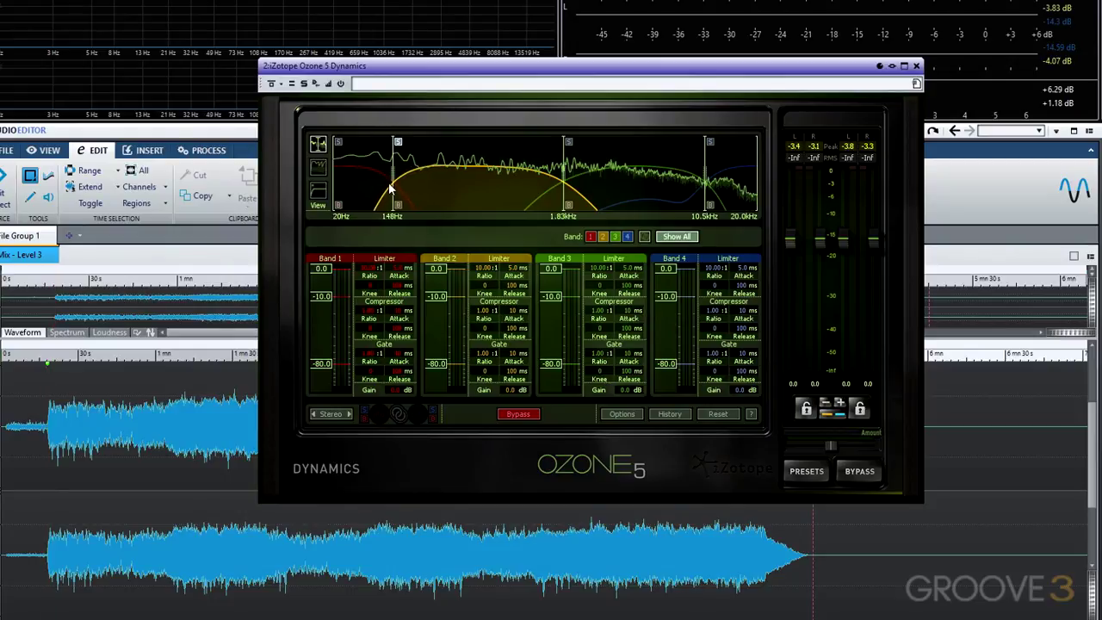
drag(392, 172, 396, 172)
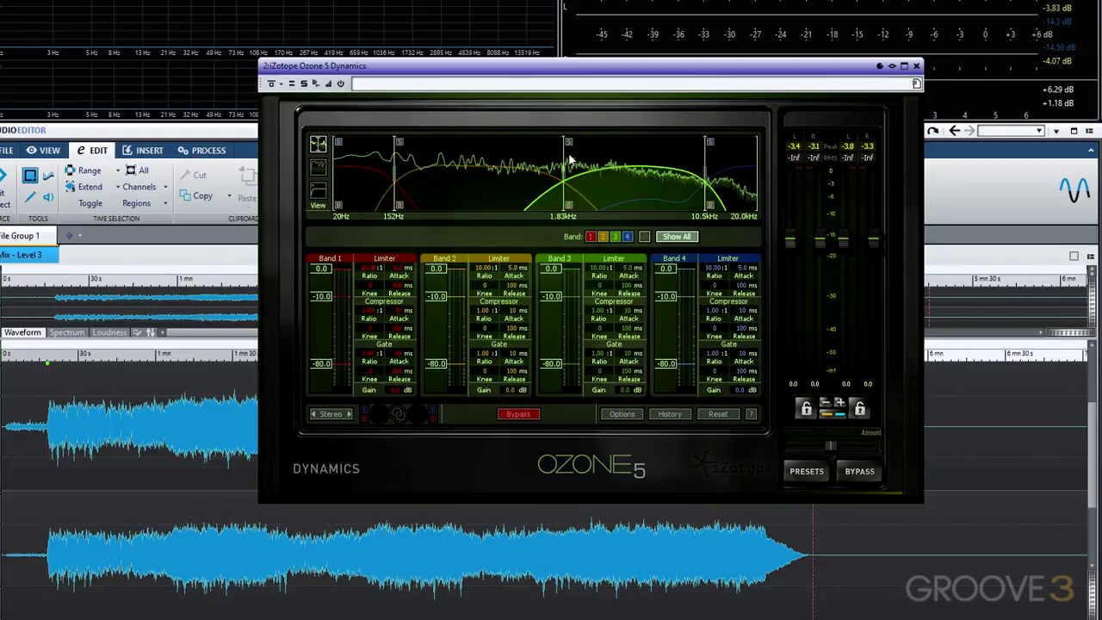
drag(566, 169, 575, 169)
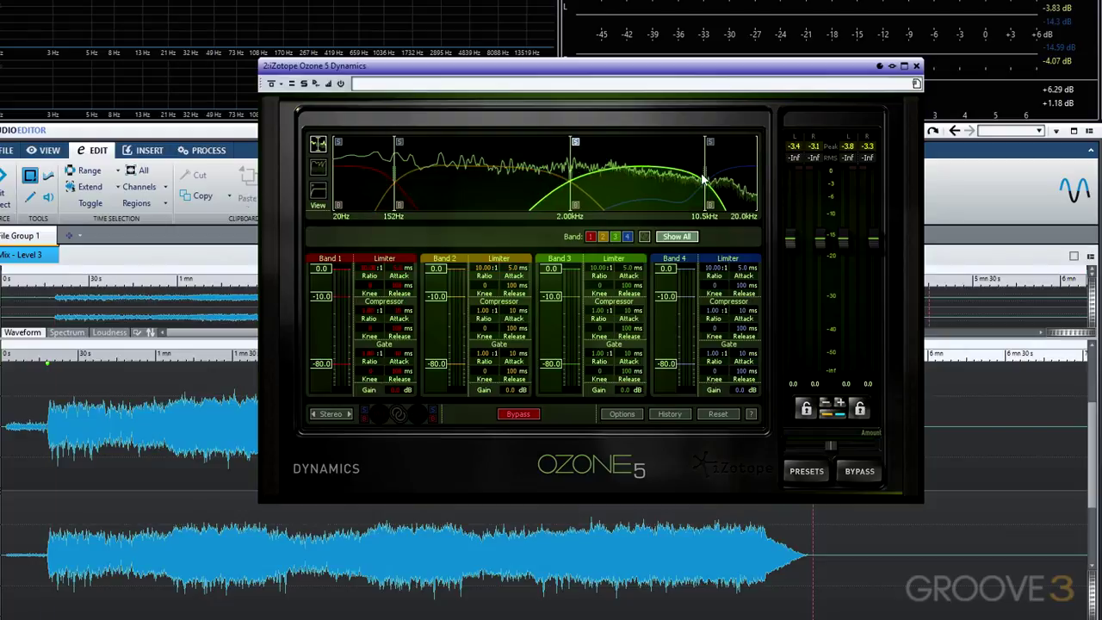
drag(704, 178, 665, 174)
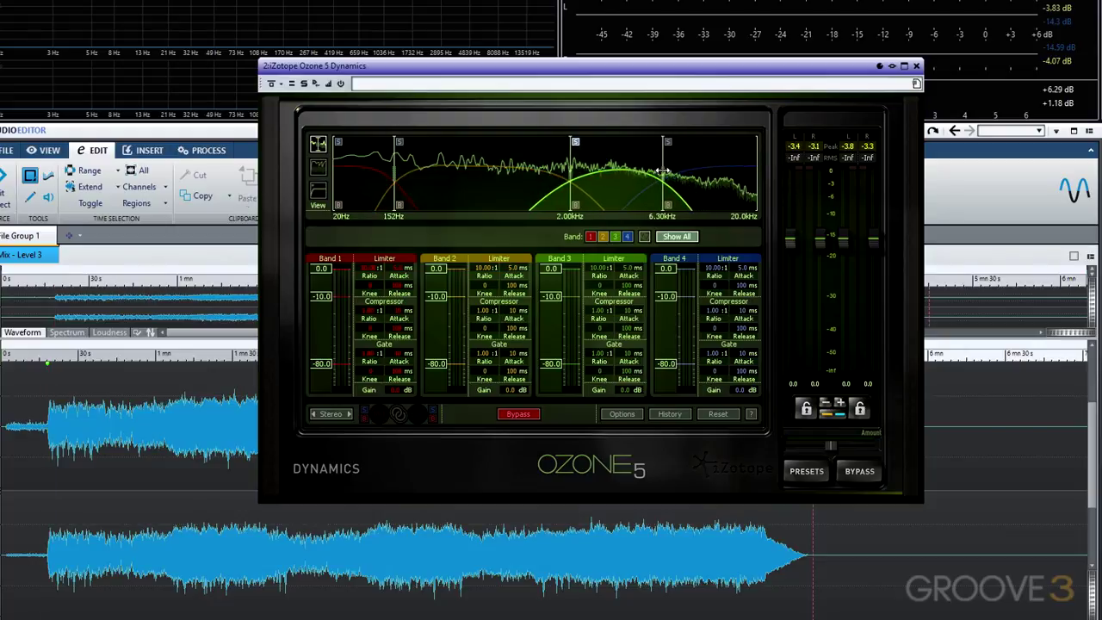
- Lower the four band thresholds to about -18.4, -18.9, -16.3 and -16.7 dB
mouse_move(554, 305)
drag(554, 305, 554, 312)
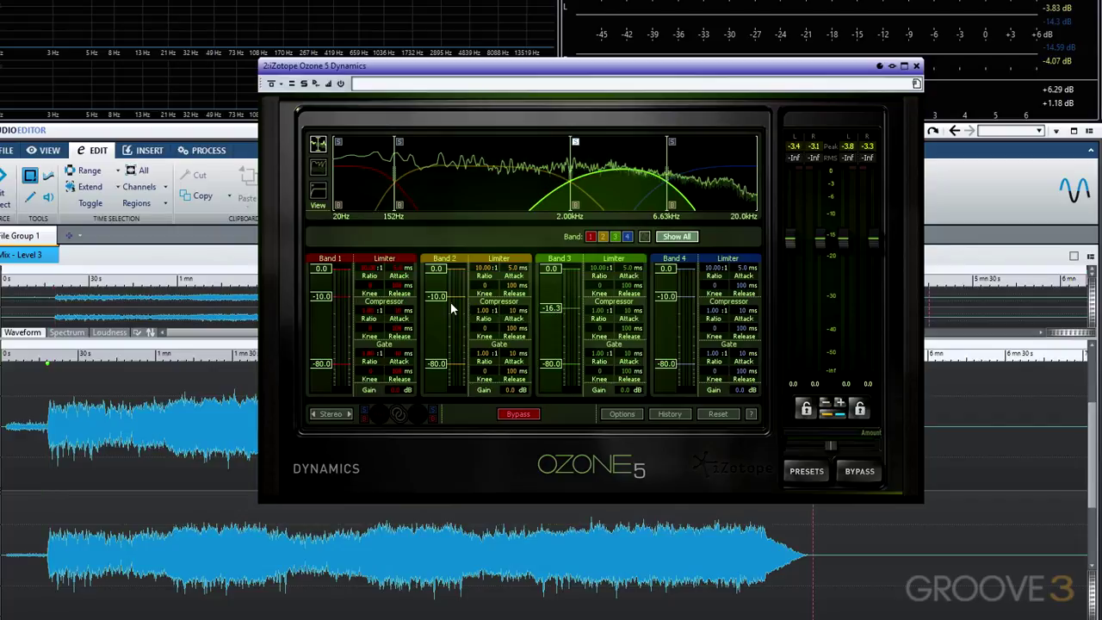
drag(441, 297, 441, 318)
drag(321, 296, 321, 310)
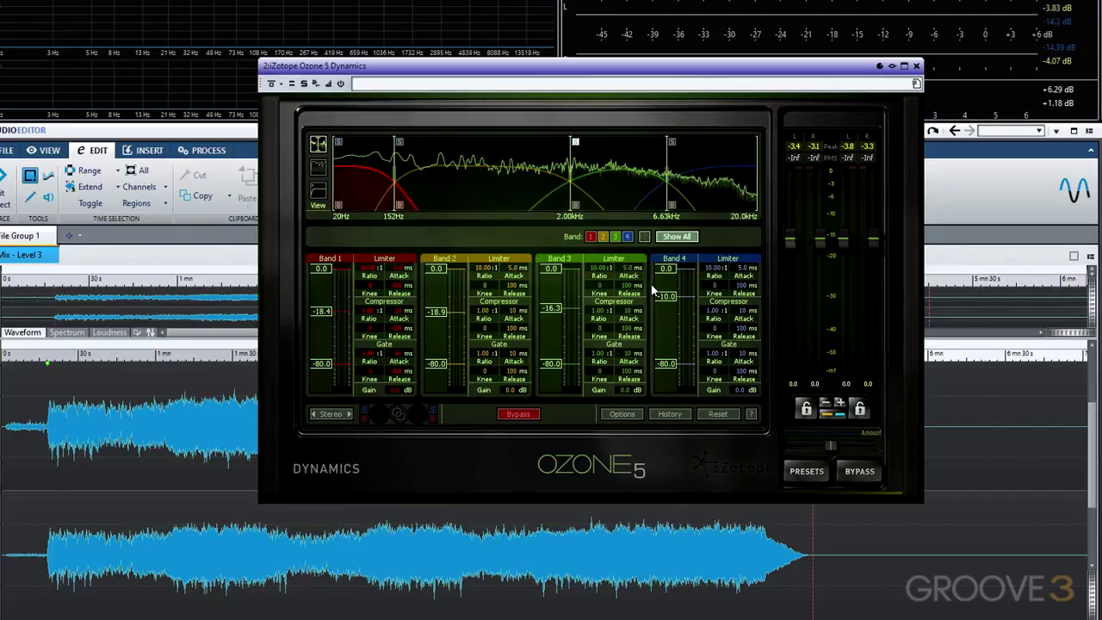
drag(666, 296, 662, 314)
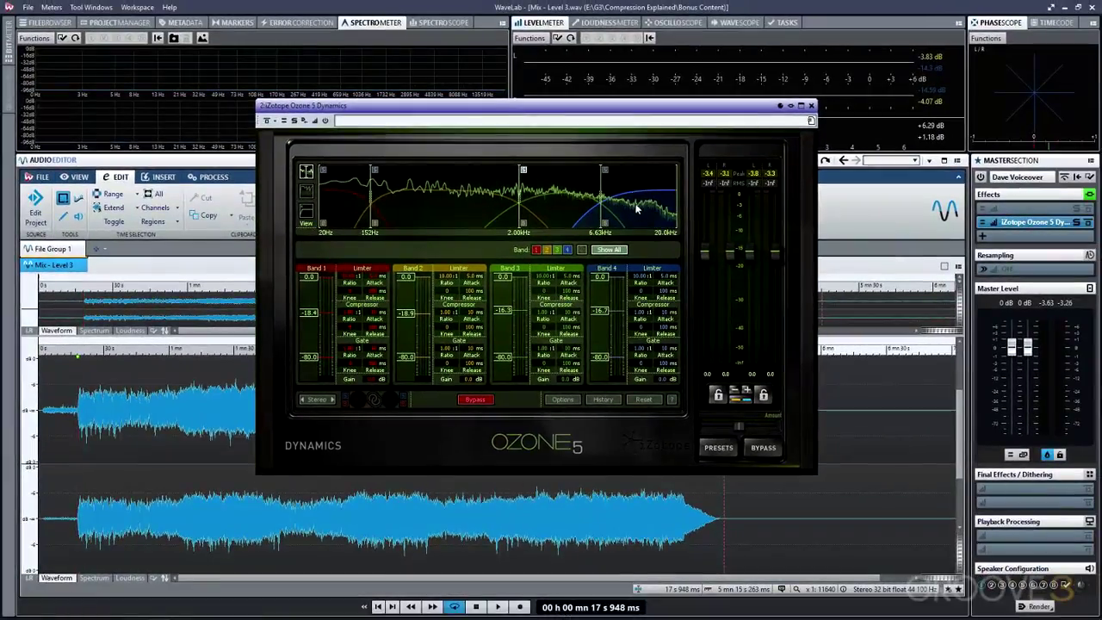
- Close Ozone, insert Steinberg's Brickwall Limiter in the next master slot and move its window aside
click(811, 104)
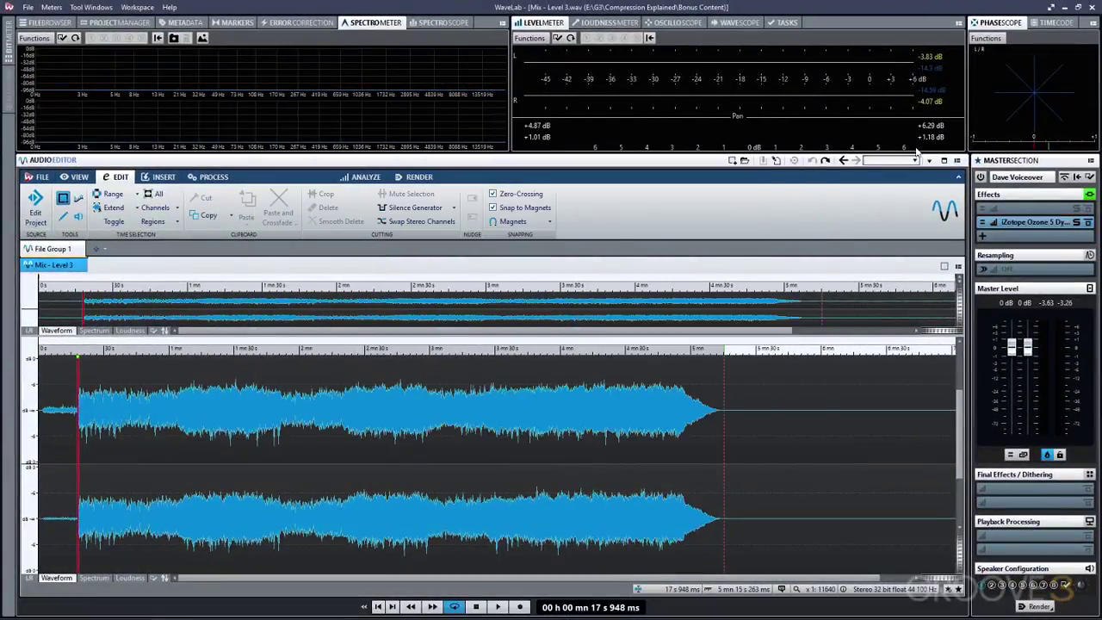
click(1045, 236)
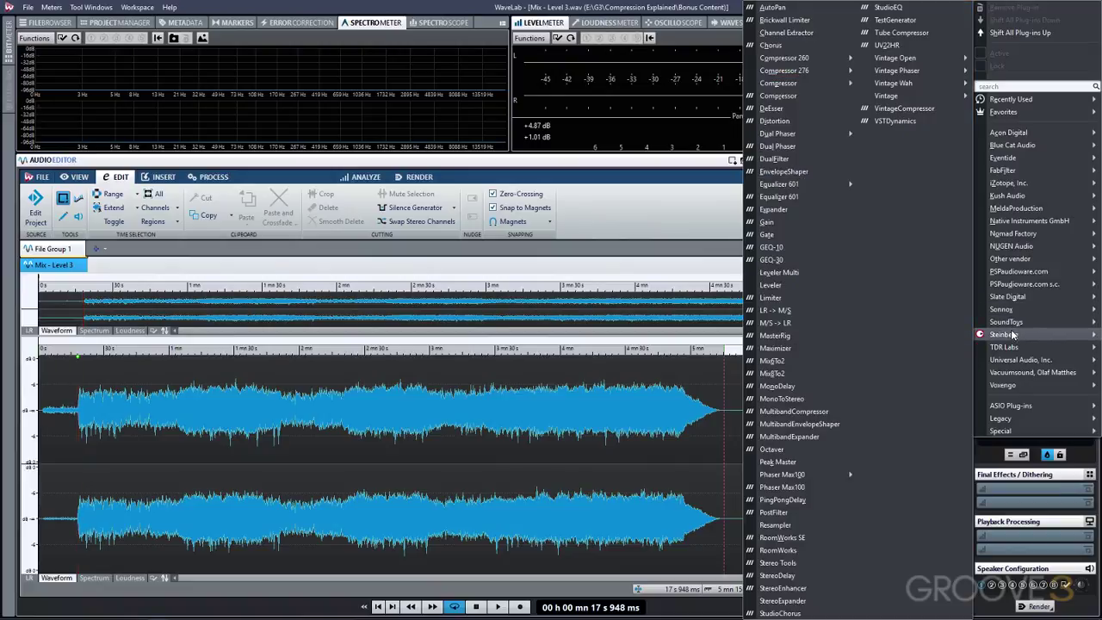
click(774, 308)
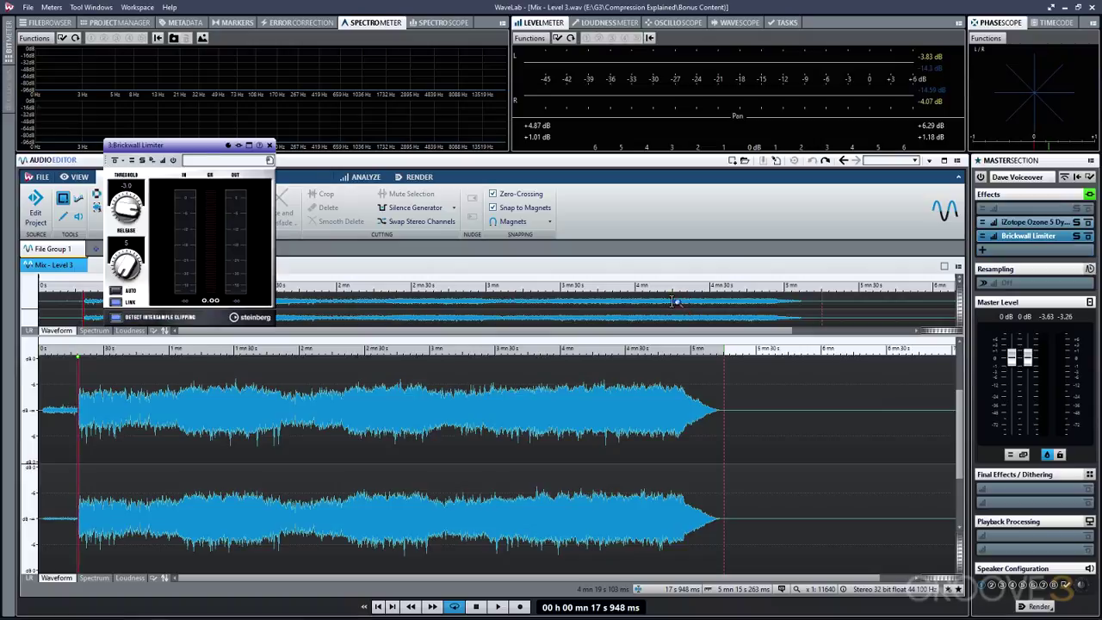
drag(197, 149, 531, 258)
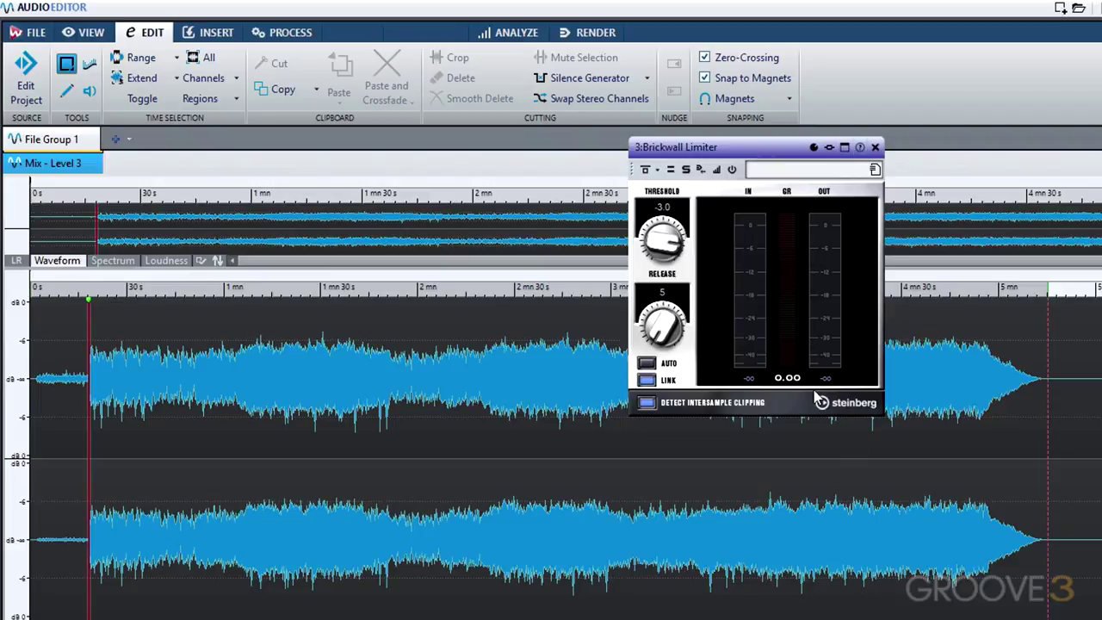
- Place the cursor near 2:30 and raise the Brickwall Limiter threshold from -3.0 to -0.2 dB
click(508, 469)
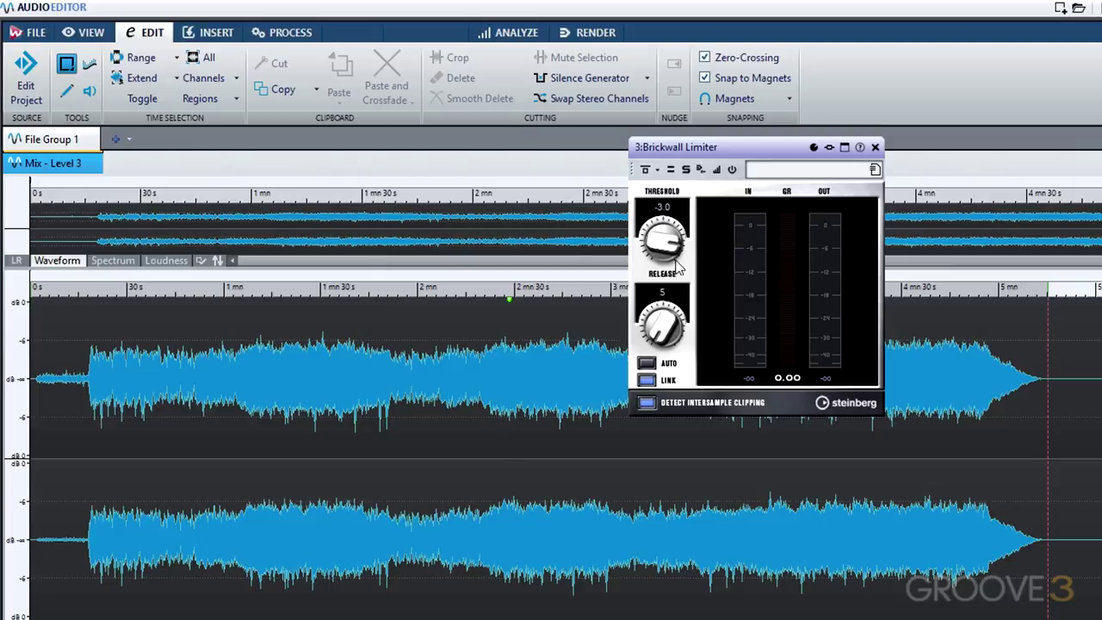
drag(673, 241, 677, 225)
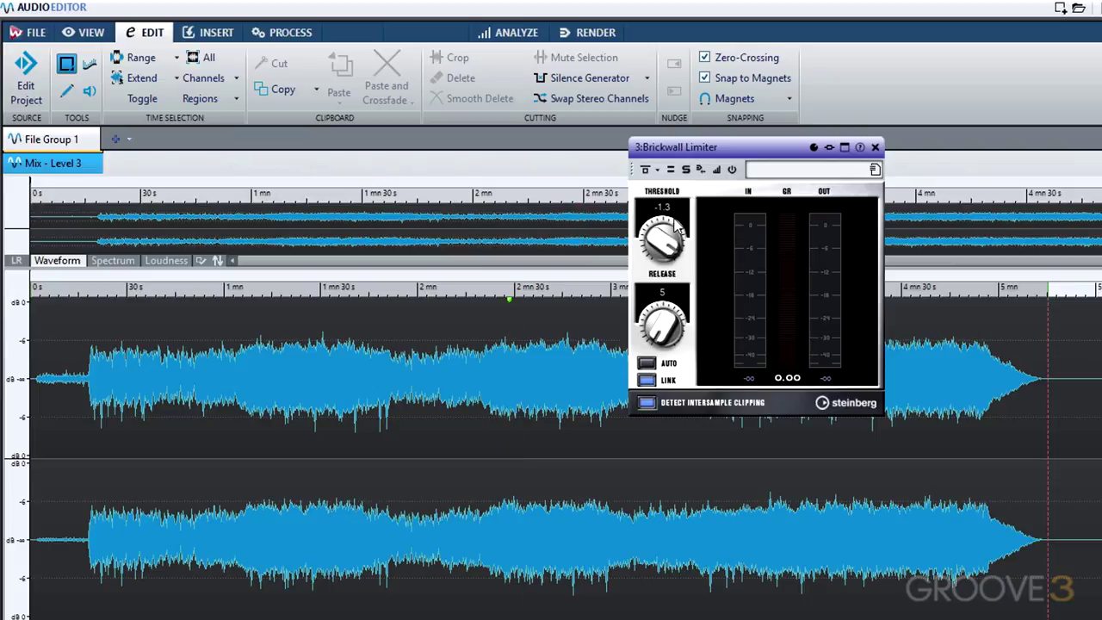
scroll(652, 250, up, 5)
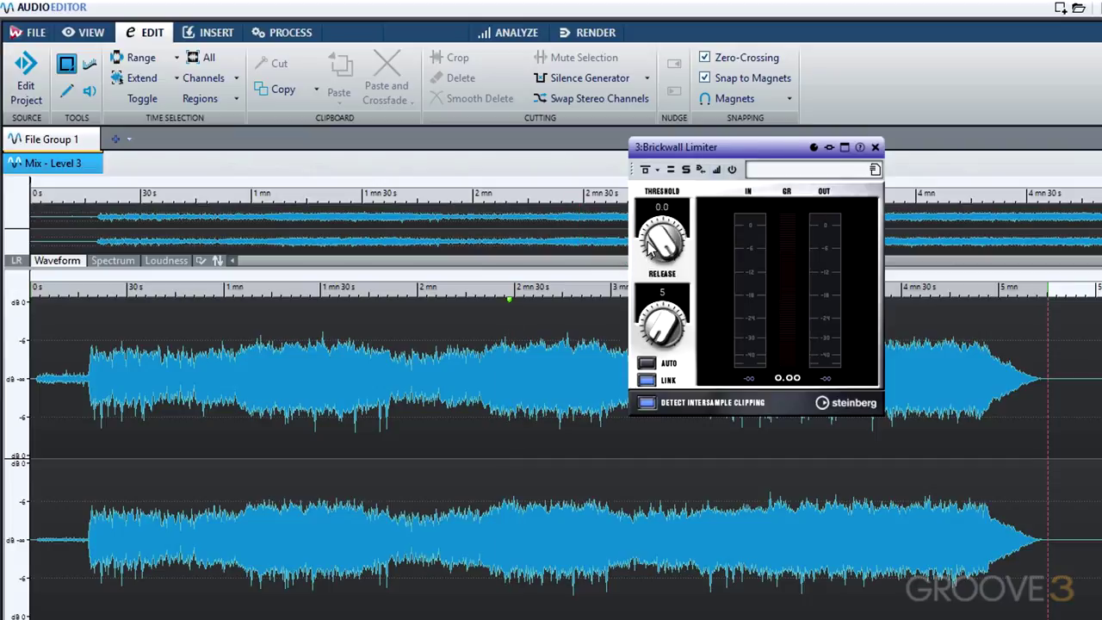
scroll(654, 246, up, 1)
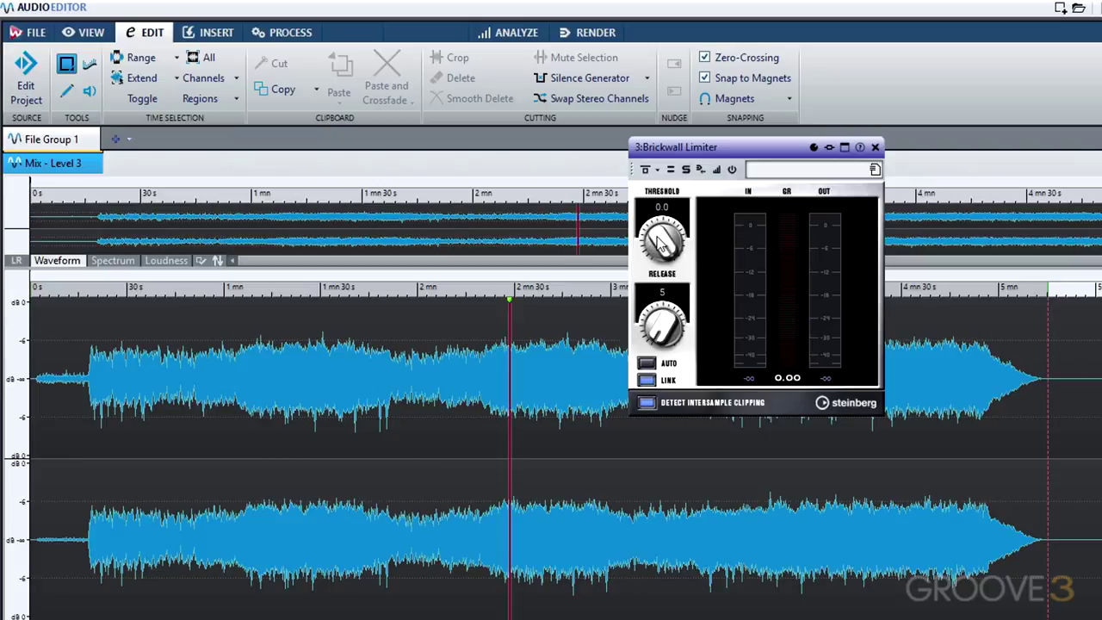
scroll(659, 242, down, 3)
scroll(659, 243, up, 2)
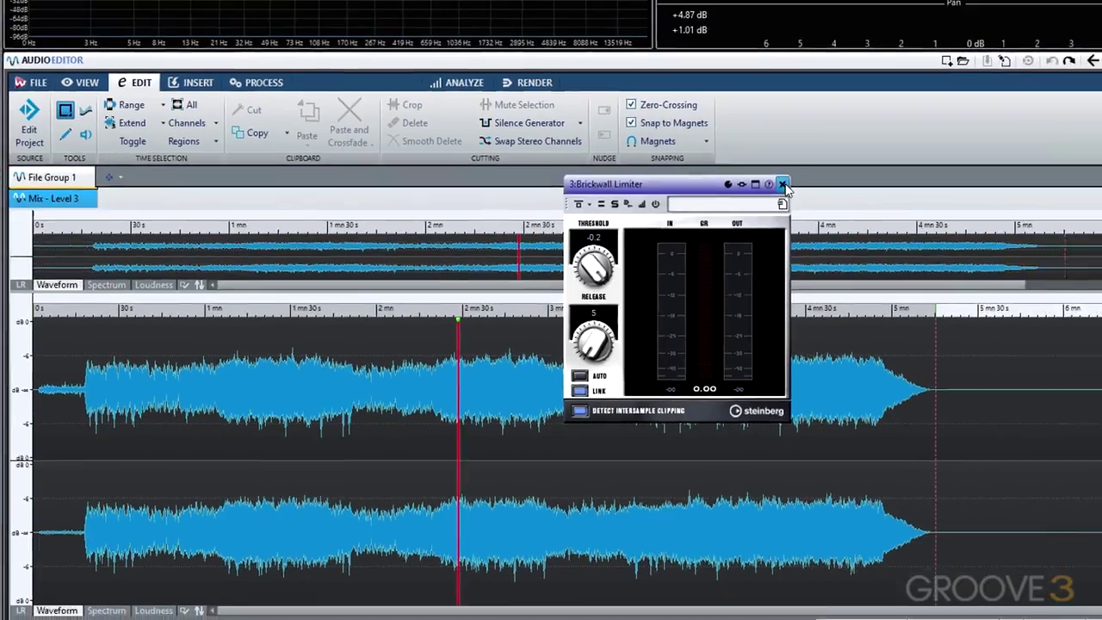
click(875, 146)
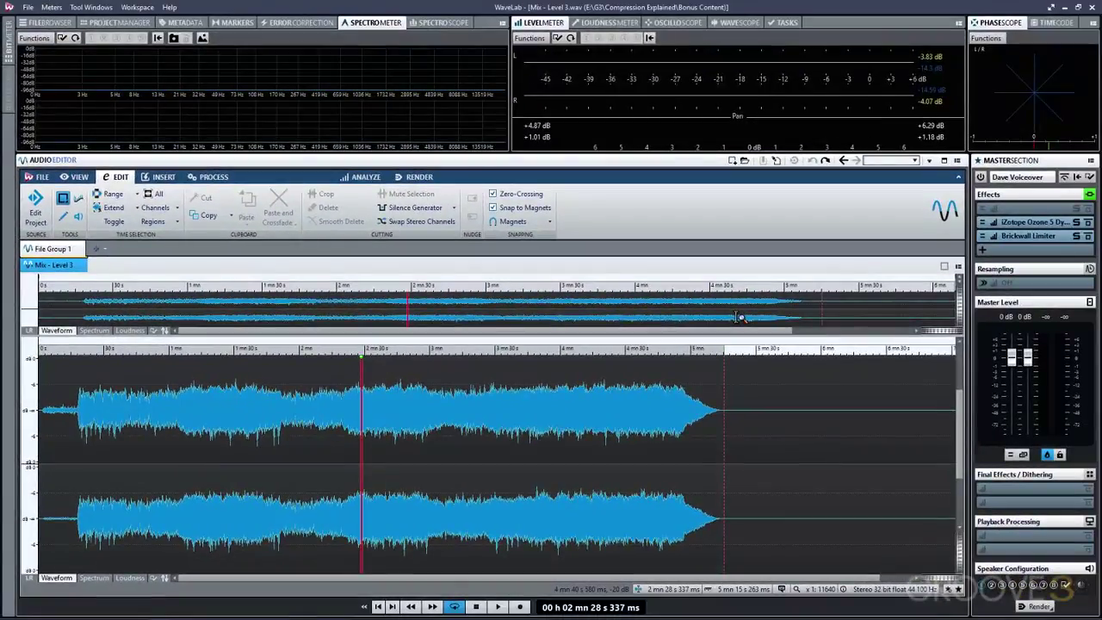